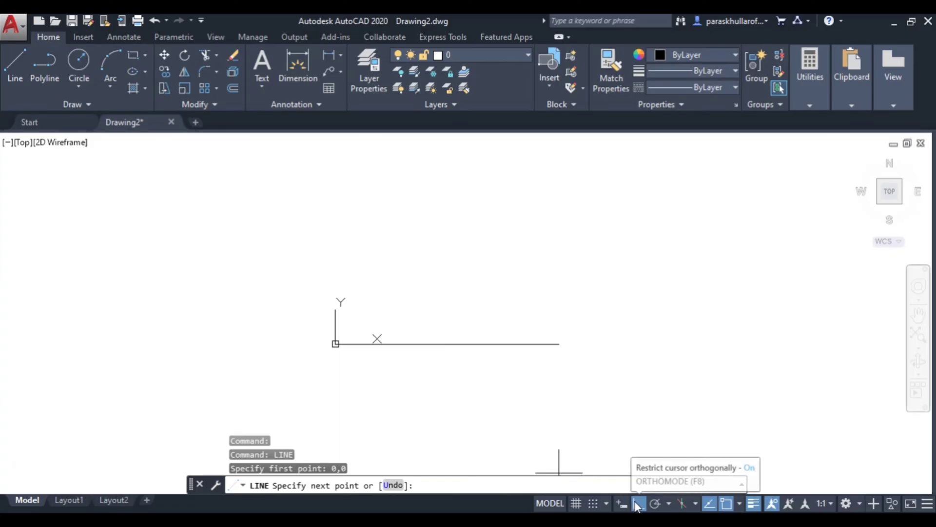
# Turn off Ortho mode and continue the line from the origin through absolute points 60,0 and 60,8
pyautogui.click(639, 504)
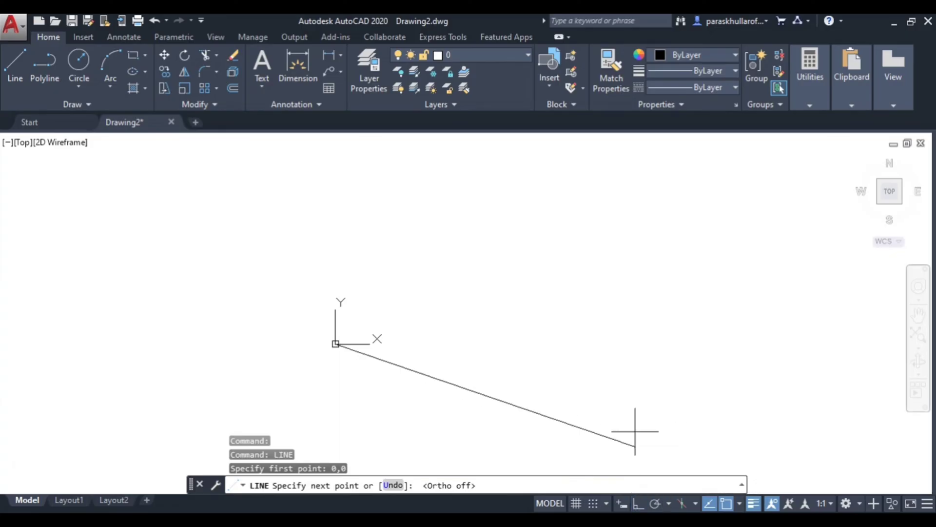
pyautogui.write('60,0')
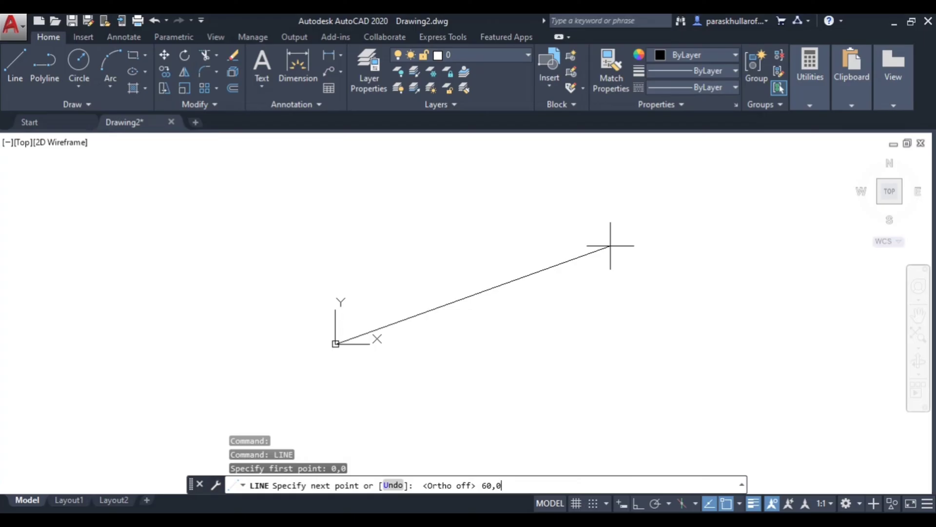
pyautogui.press('Return')
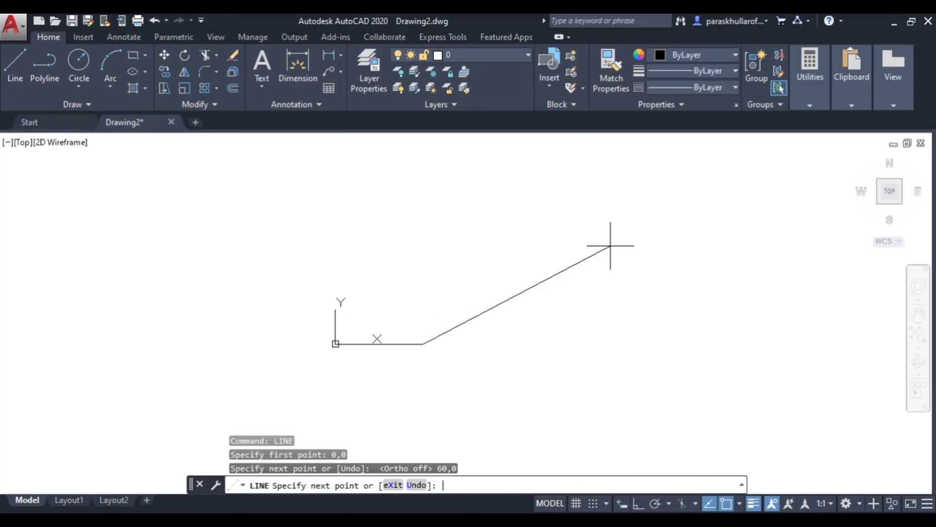
pyautogui.write('60,8')
pyautogui.press('Return')
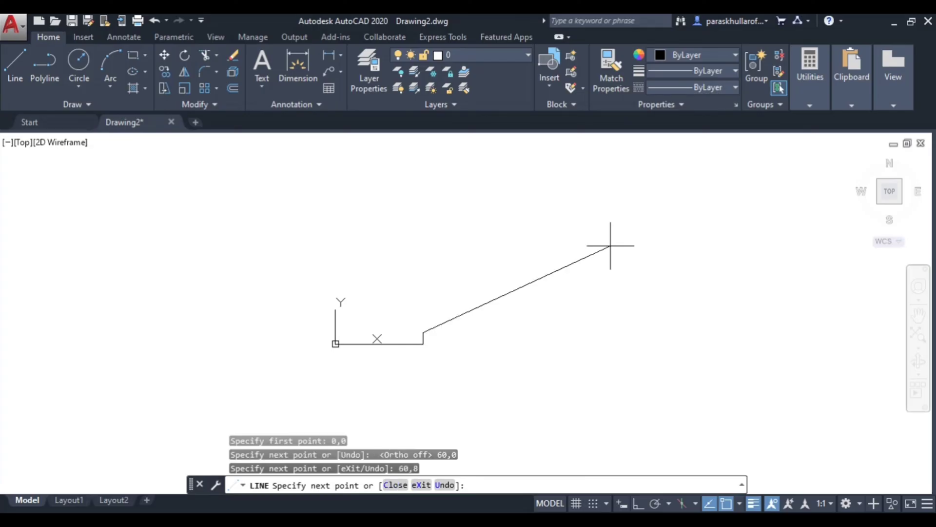
# Draw the notch segments of the profile through absolute points 43,8, 43,22 and 60,22
pyautogui.scroll(4, 610, 246)
pyautogui.moveTo(211, 351)
pyautogui.mouseDown(button='middle')
pyautogui.moveTo(387, 292)
pyautogui.moveTo(569, 208)
pyautogui.mouseUp(button='middle')
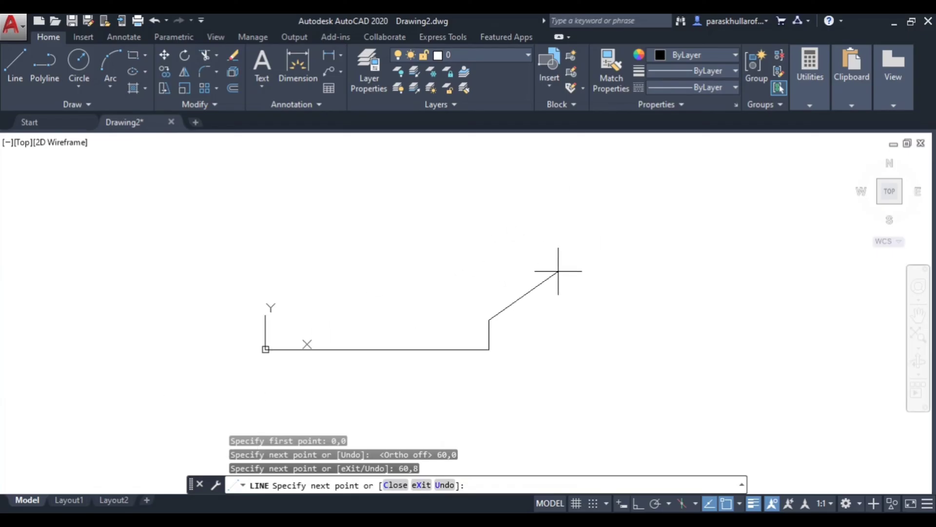
pyautogui.write('43,8')
pyautogui.press('Return')
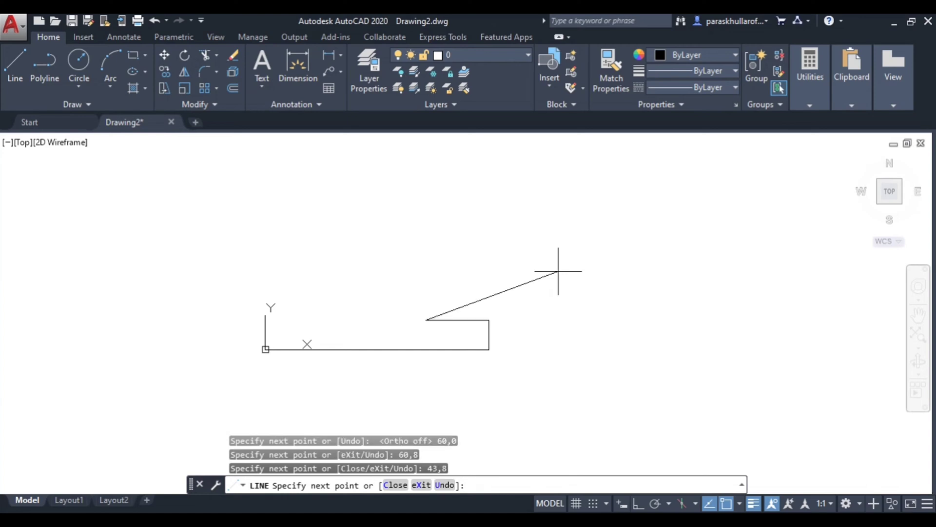
pyautogui.write('43,22')
pyautogui.press('Return')
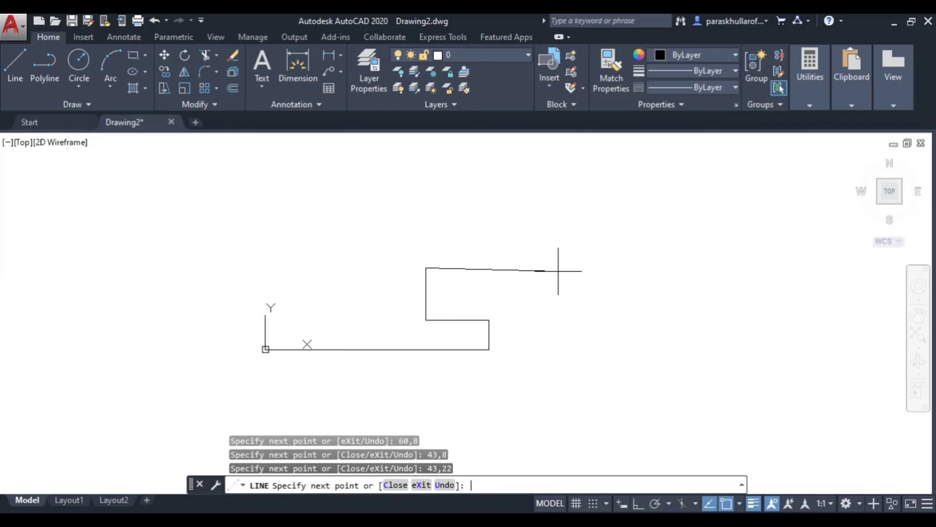
pyautogui.write('60,22')
pyautogui.press('Return')
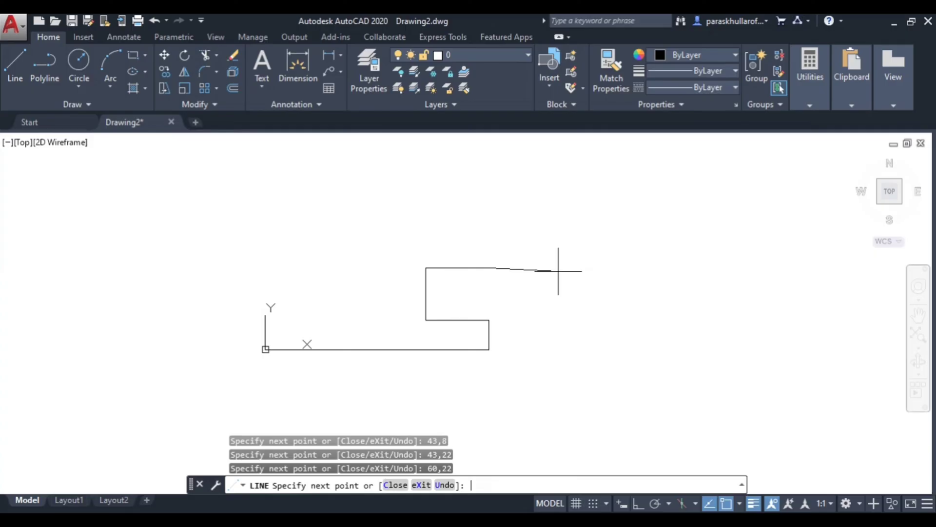
# Complete the outline through absolute points 60,30 and 0,30 back to 0,0, and end the Line command
pyautogui.write('60,30')
pyautogui.press('Return')
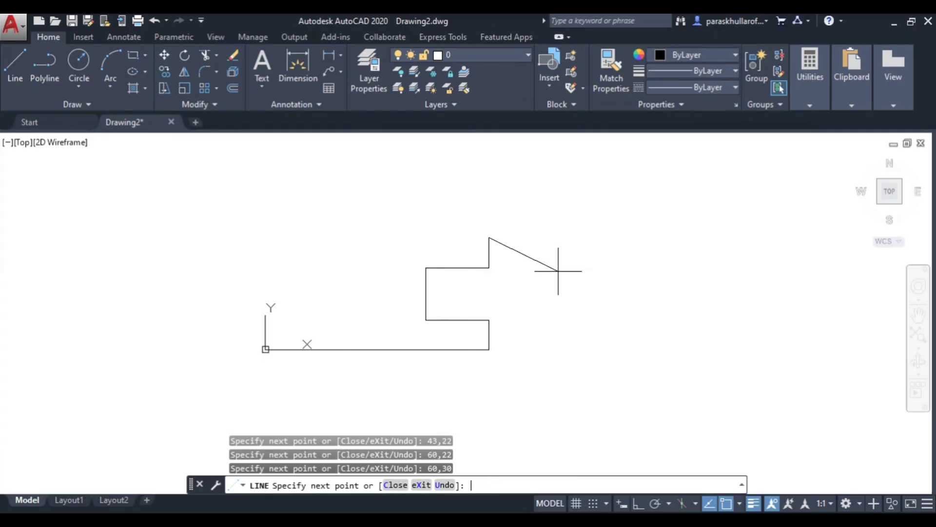
pyautogui.write('0,30')
pyautogui.press('Return')
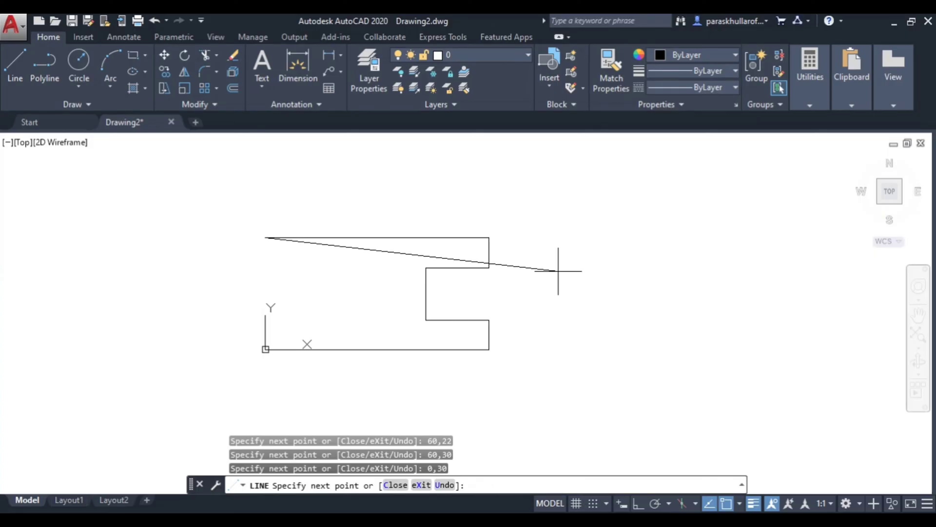
pyautogui.write('0,0')
pyautogui.press('Return')
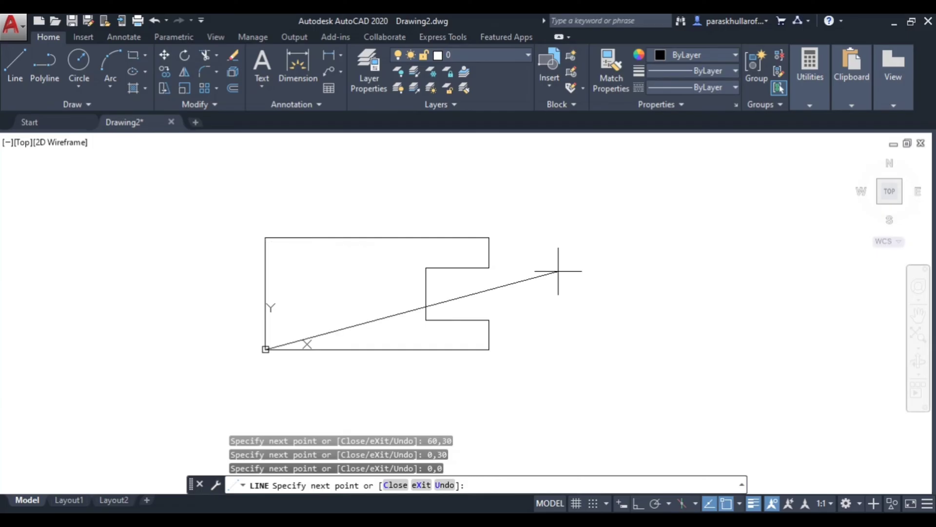
pyautogui.press('Return')
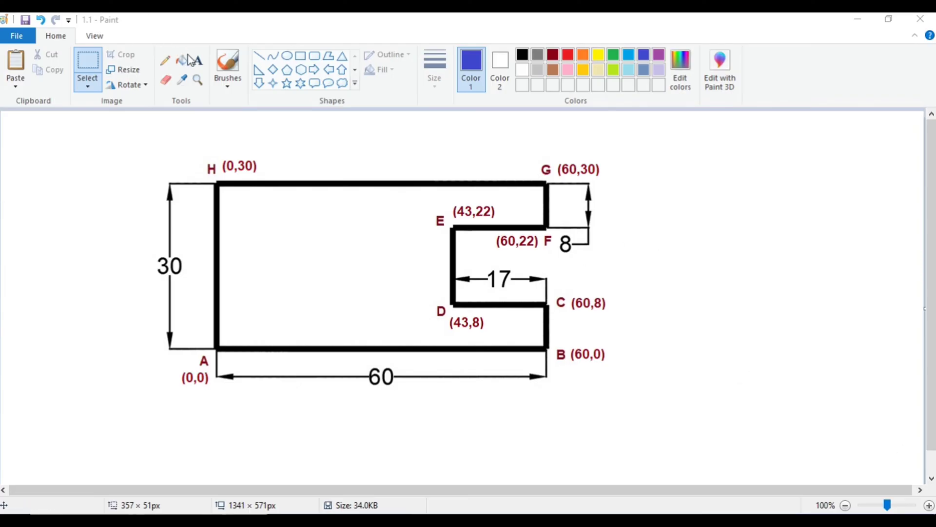
# In Paint, add the dark red heading "RELATIVE COORDINATE METHOD" to the right of the drawing, and set the colour to red
pyautogui.click(199, 66)
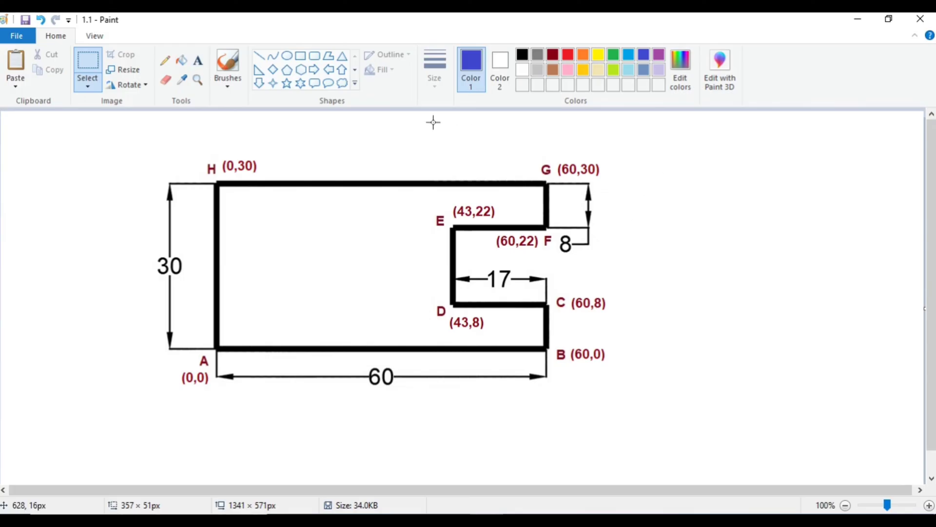
pyautogui.click(198, 62)
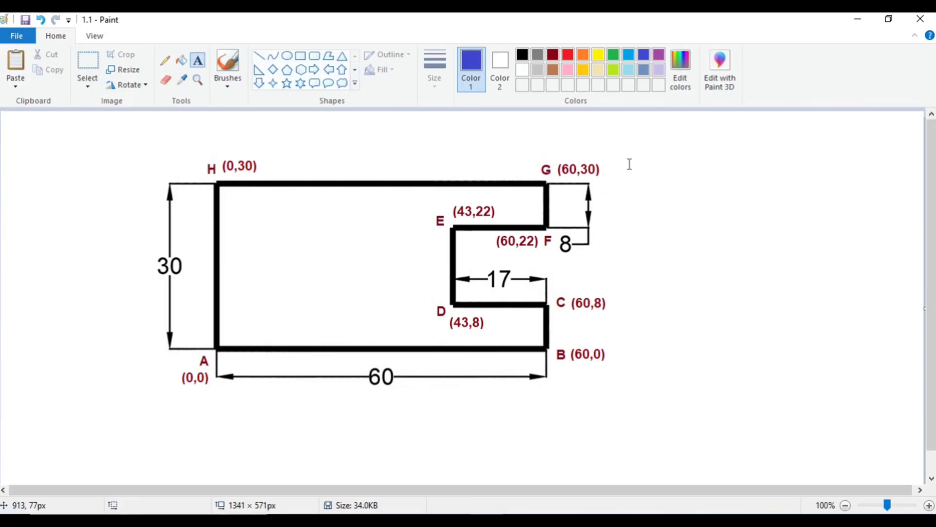
pyautogui.click(638, 152)
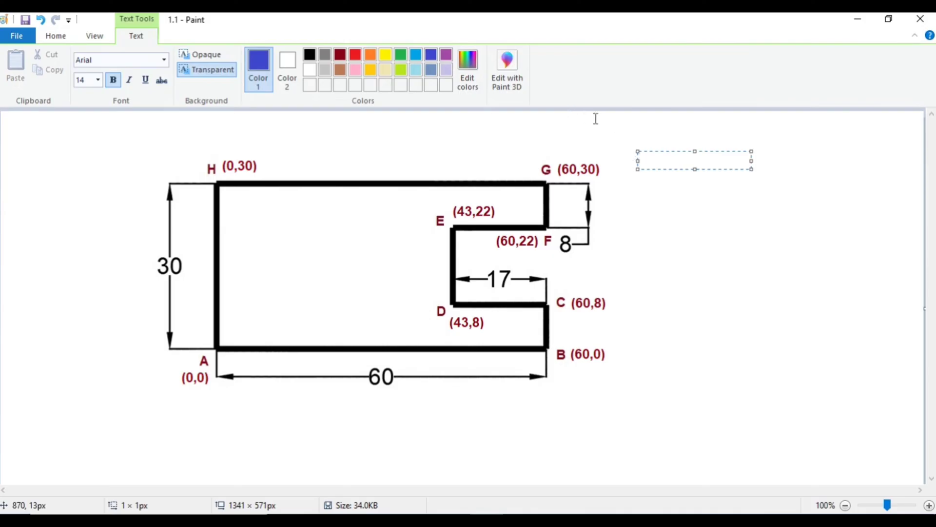
pyautogui.click(340, 54)
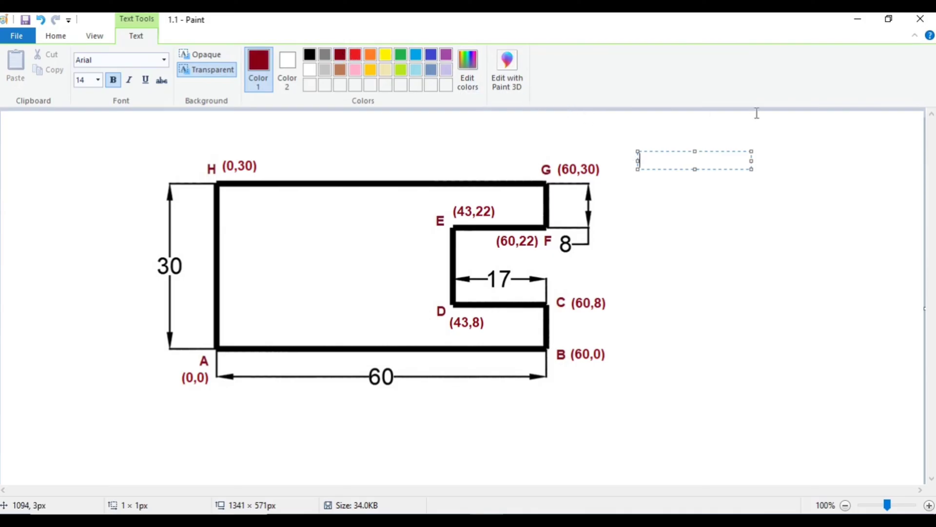
pyautogui.moveTo(750, 160); pyautogui.dragTo(871, 163)
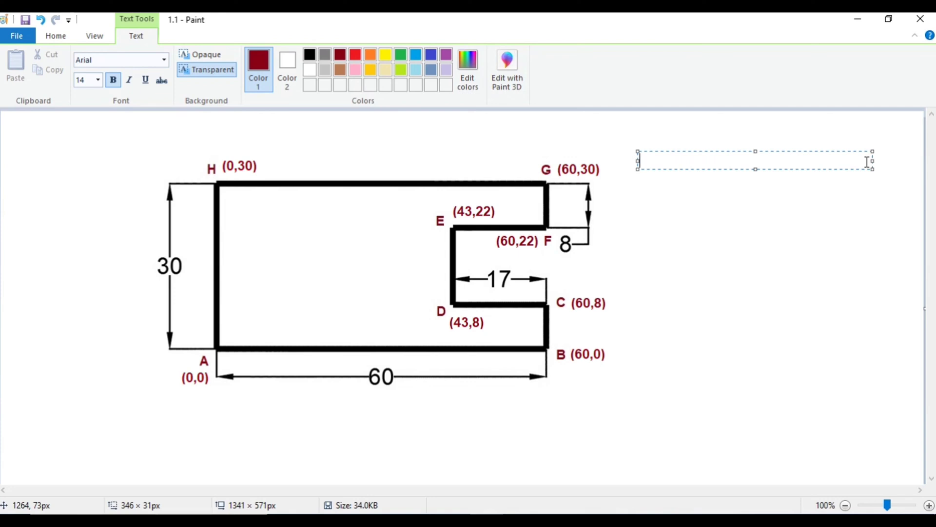
pyautogui.write('RELATIVE')
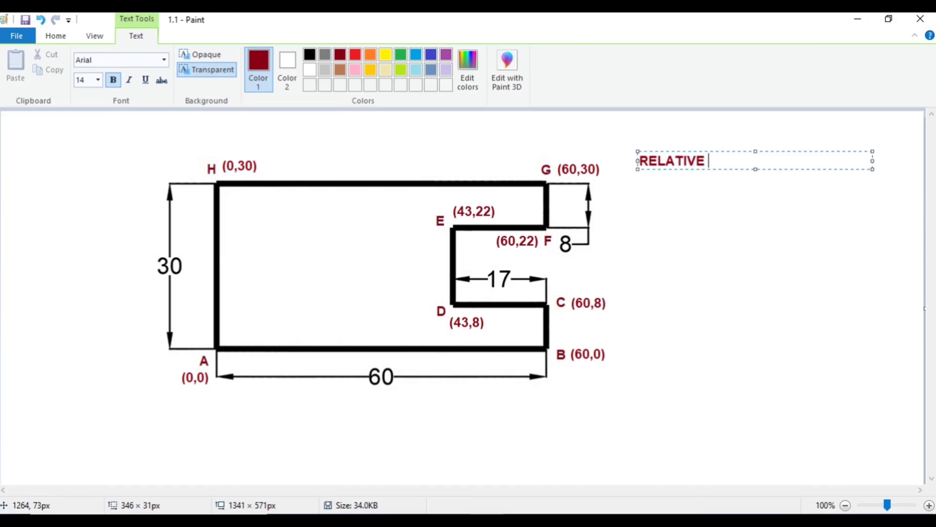
pyautogui.write(' COORDI')
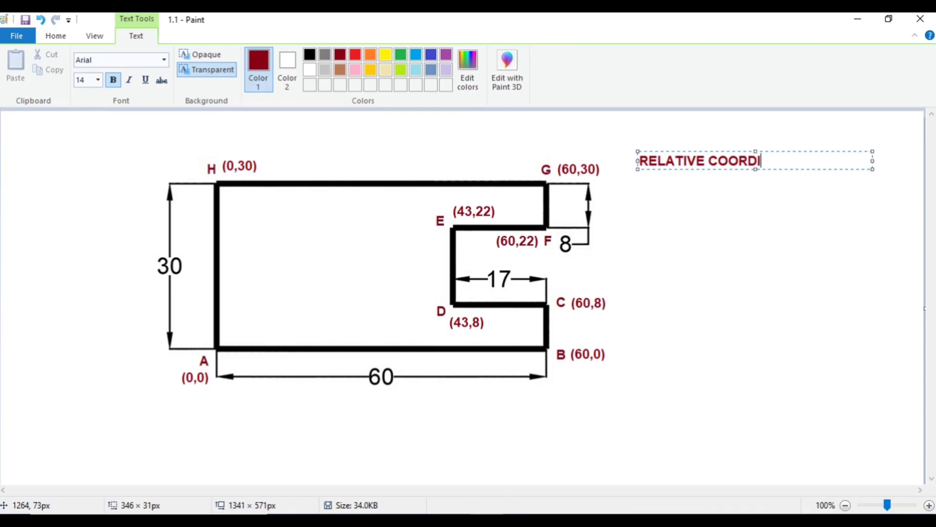
pyautogui.write('NATE METHOD')
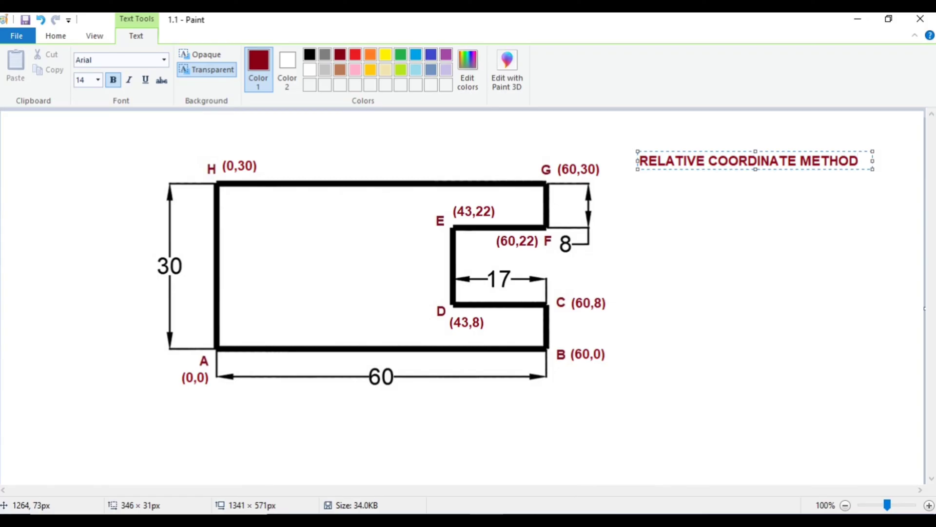
pyautogui.click(759, 210)
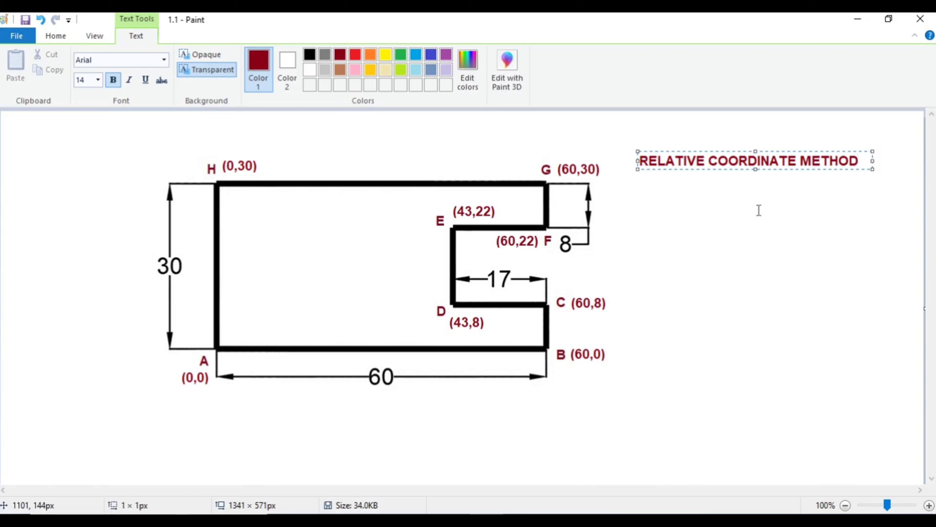
pyautogui.click(567, 54)
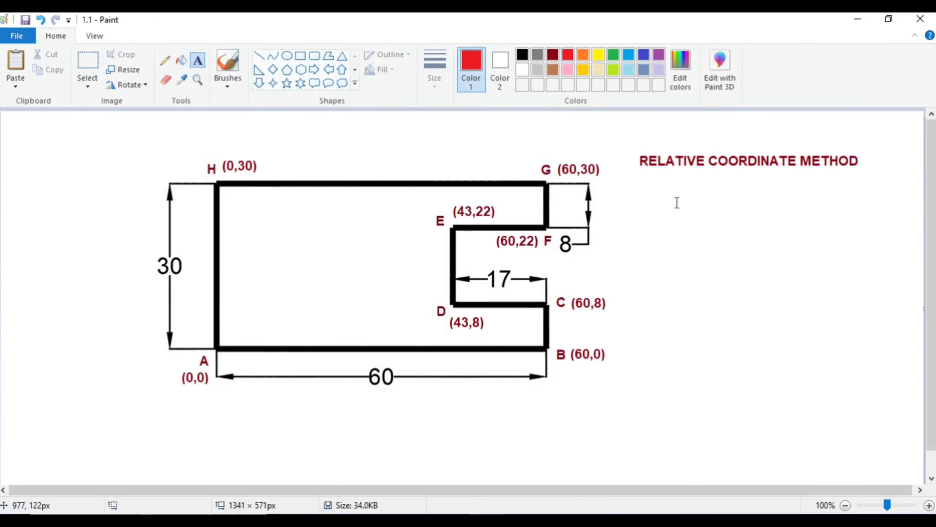
pyautogui.click(625, 176)
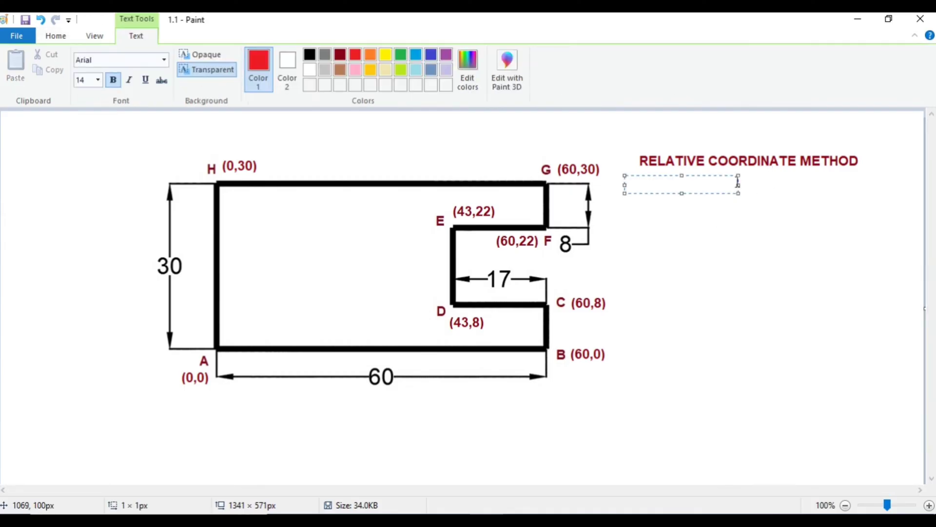
pyautogui.moveTo(738, 184); pyautogui.dragTo(910, 171)
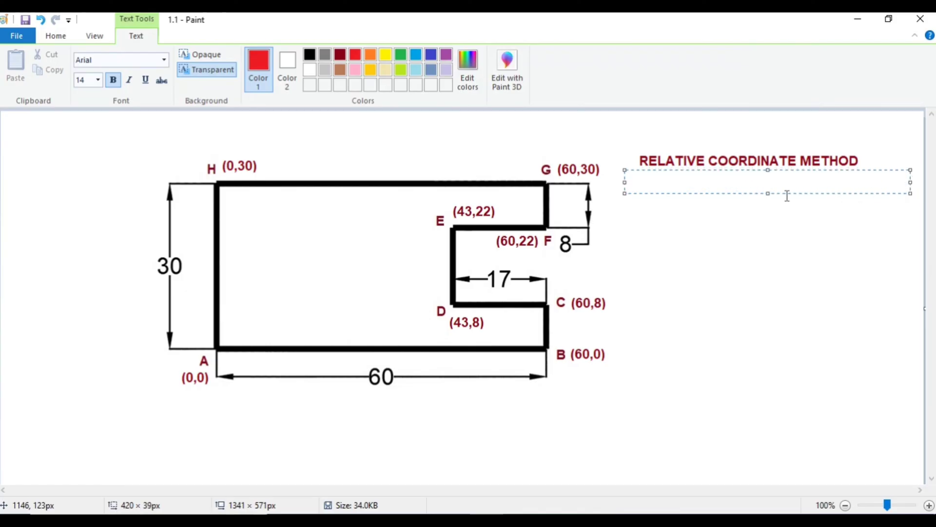
pyautogui.click(765, 196)
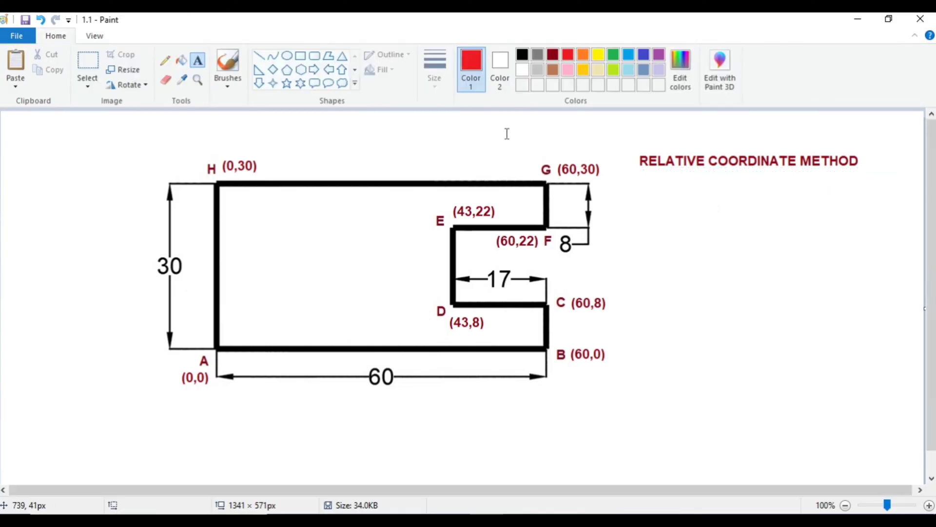
# Create a text box about 382 × 57 px under the heading and enter "SYNTAX:" as its first line
pyautogui.click(637, 179)
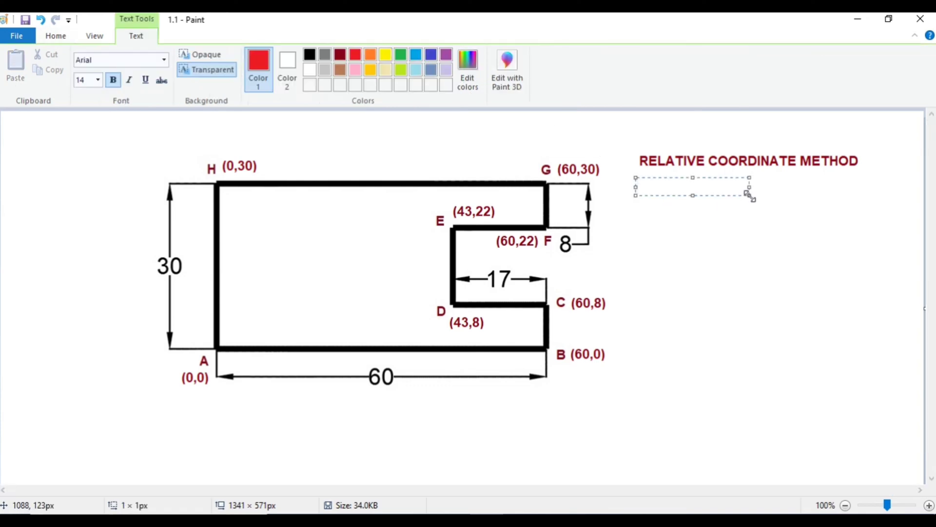
pyautogui.moveTo(750, 195); pyautogui.dragTo(895, 213)
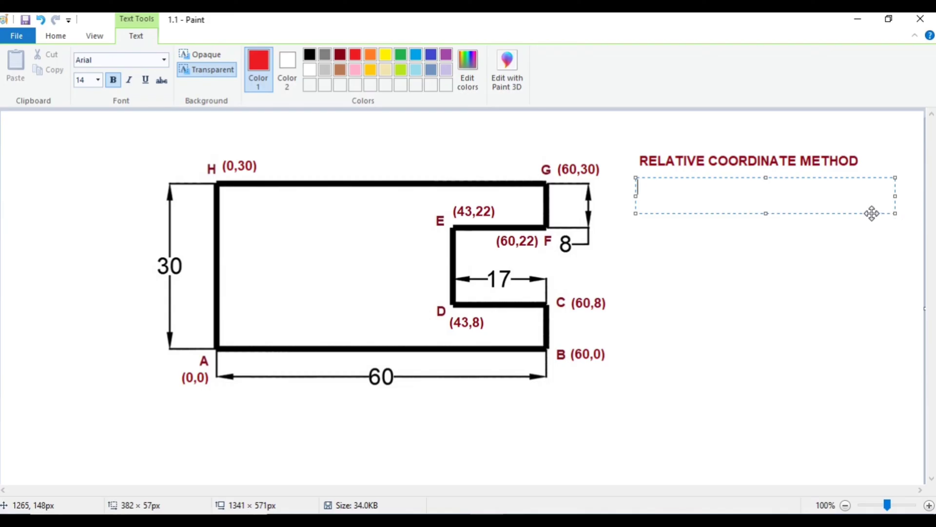
pyautogui.write('SYN')
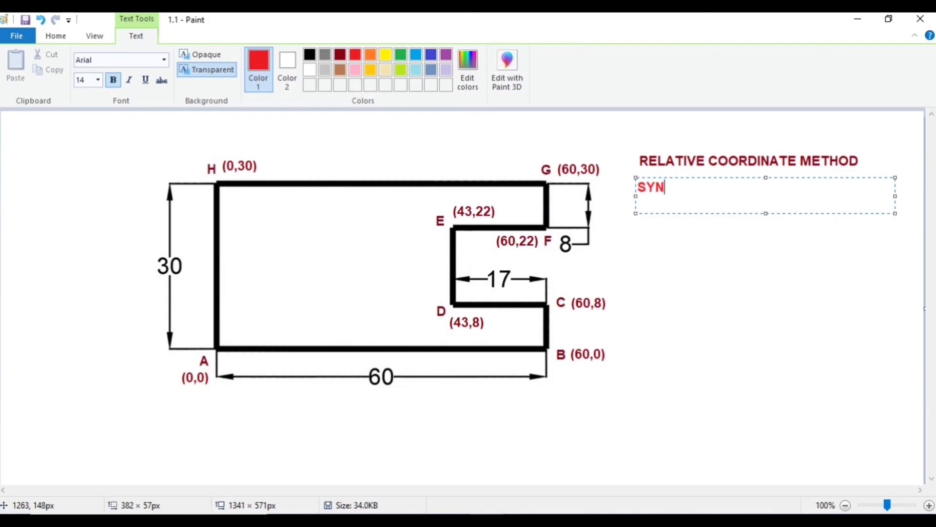
pyautogui.write('TAX:I')
pyautogui.press('BackSpace')
pyautogui.press('Return')
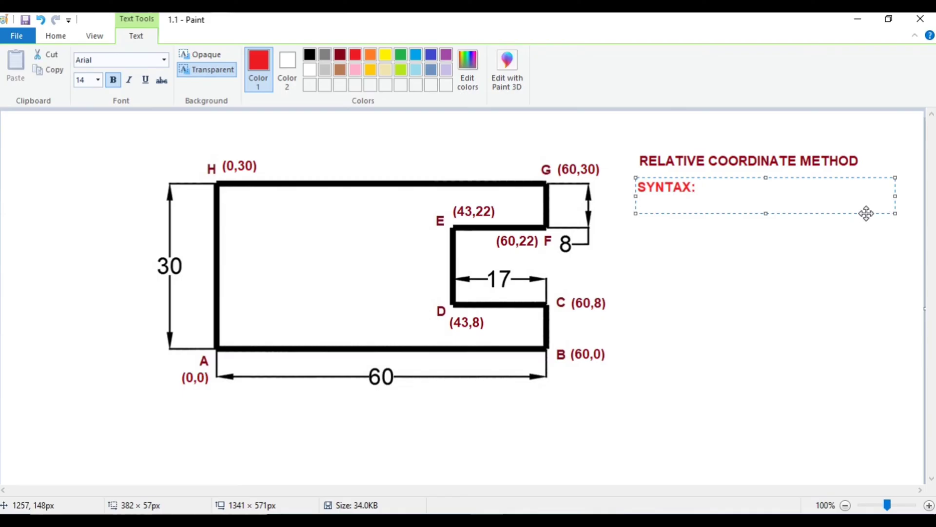
pyautogui.write('@Distanc')
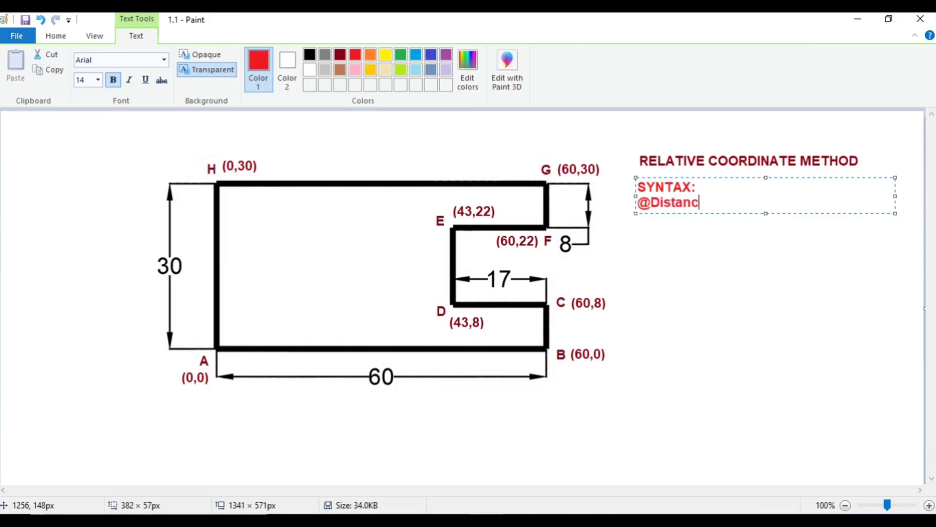
pyautogui.write('e moved in ')
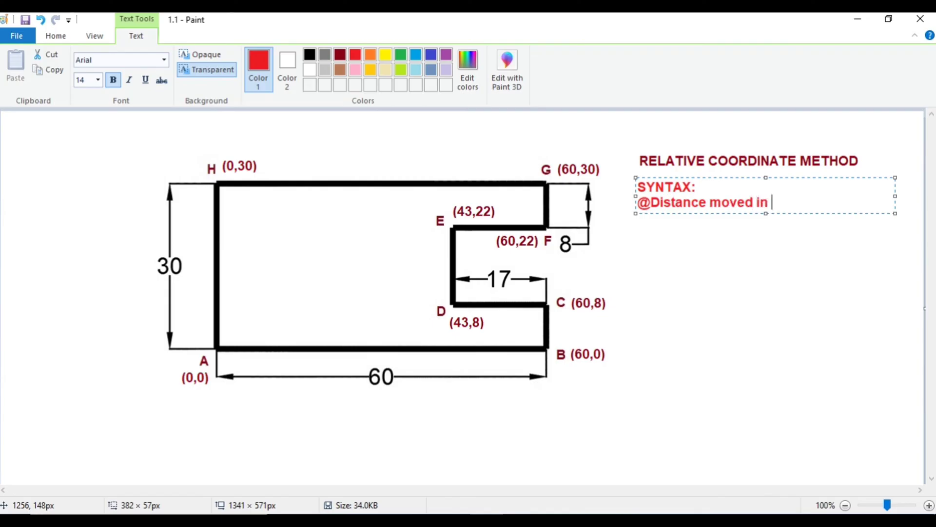
pyautogui.write('X-Direction,')
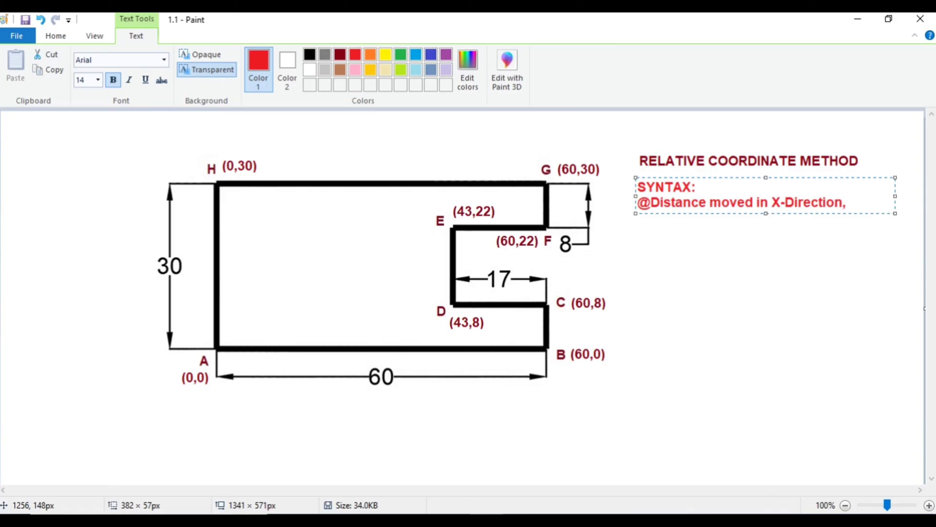
pyautogui.press('Return')
pyautogui.write('Distan')
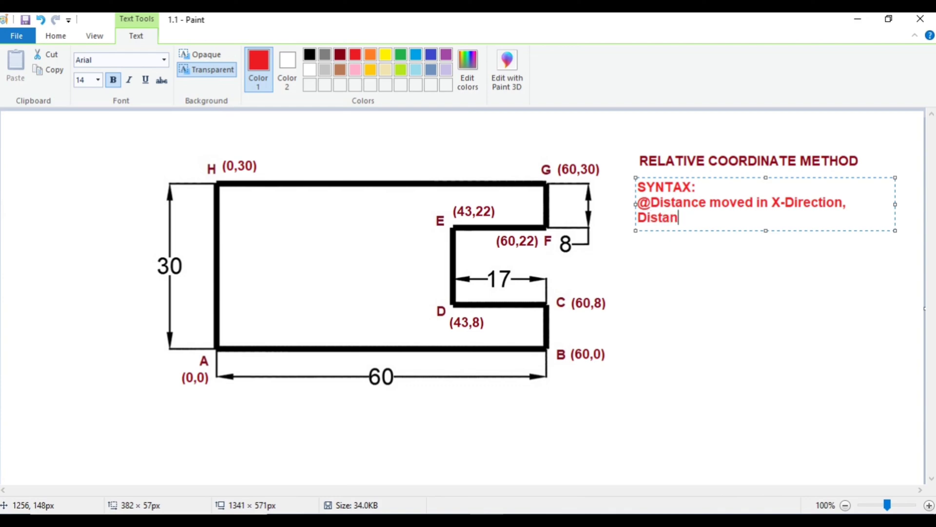
pyautogui.write('ce moved in Y')
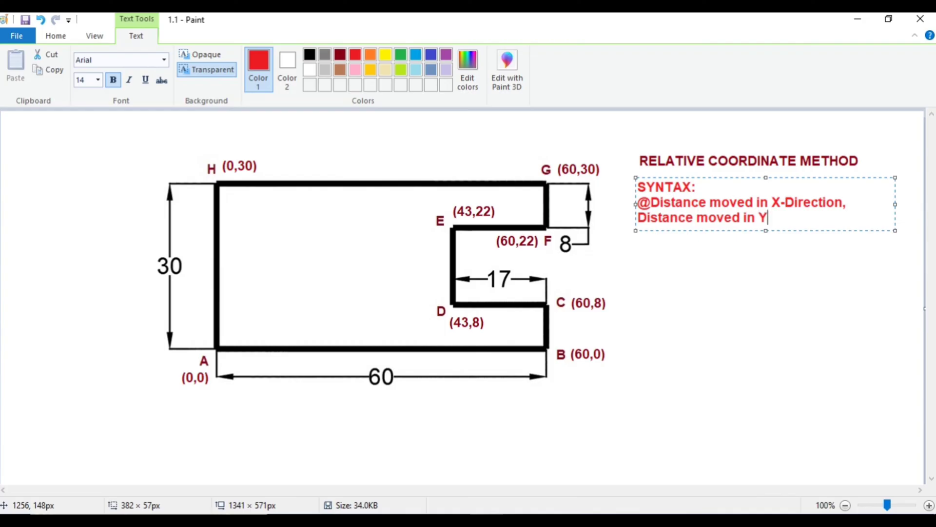
pyautogui.write('-Direction')
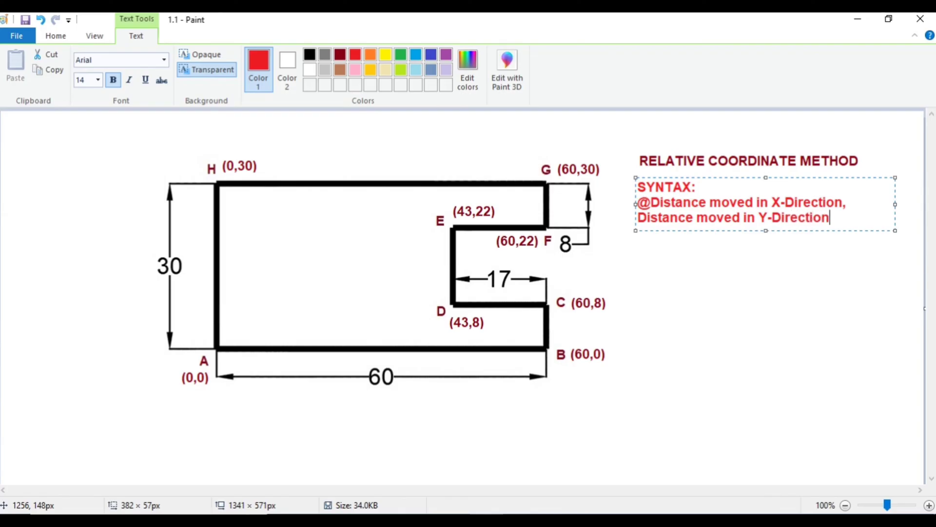
# Finish the syntax text and add a new indigo text block below it, headed "ALGORITHM:"
pyautogui.click(763, 272)
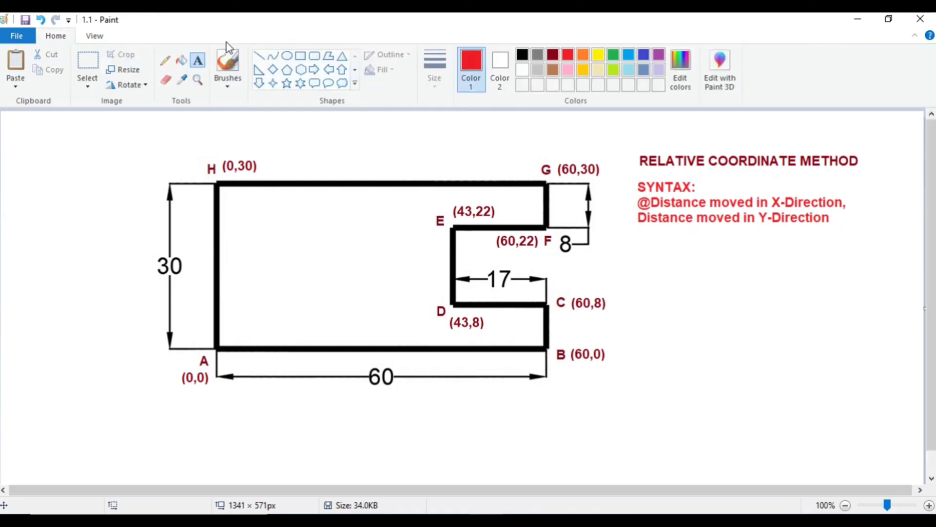
pyautogui.click(642, 248)
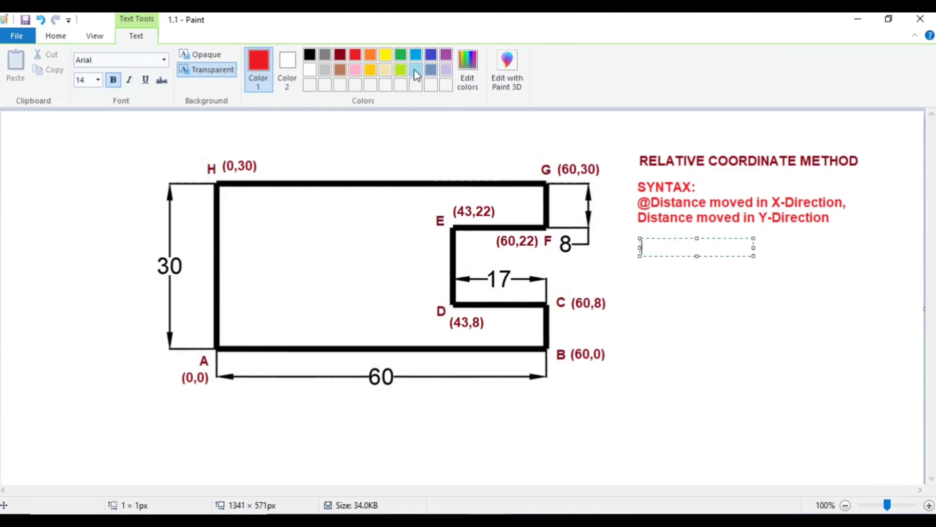
pyautogui.click(432, 55)
pyautogui.write('ALGORITHM')
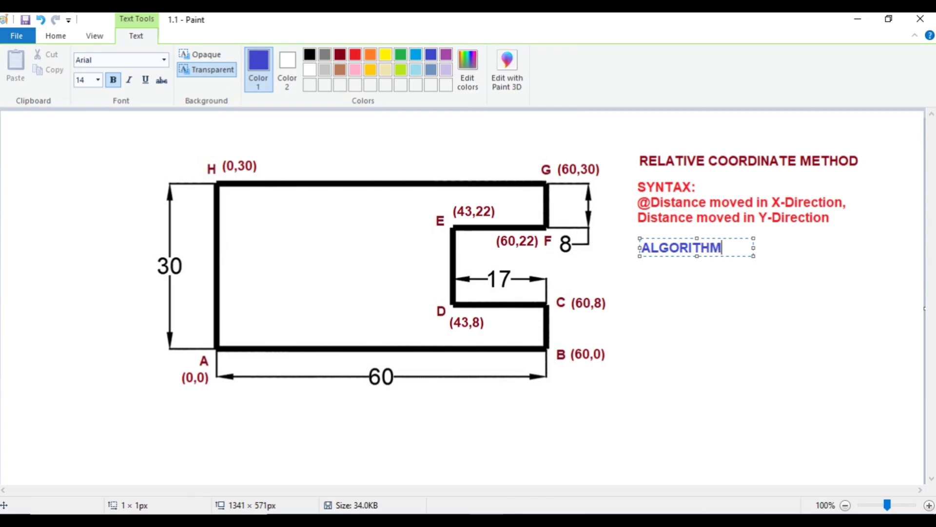
pyautogui.write(':')
pyautogui.press('Return')
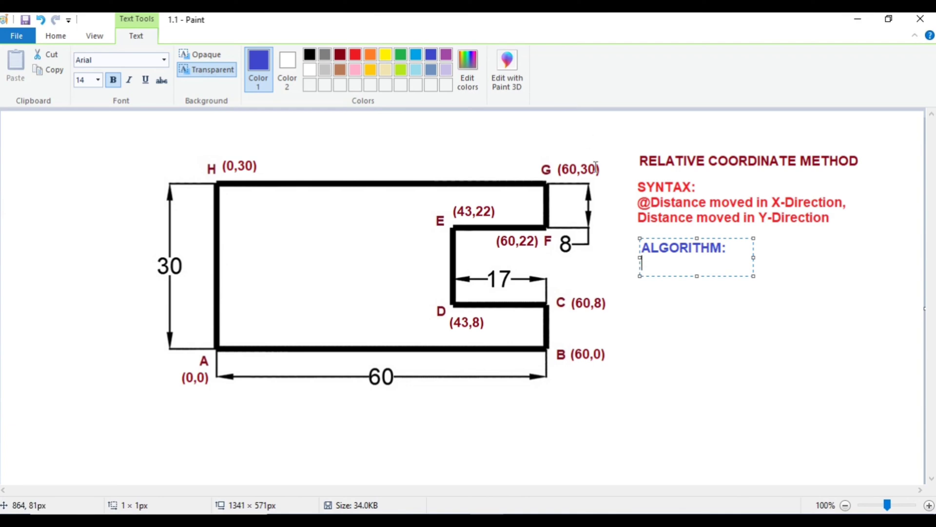
pyautogui.press('Return')
pyautogui.write('Line')
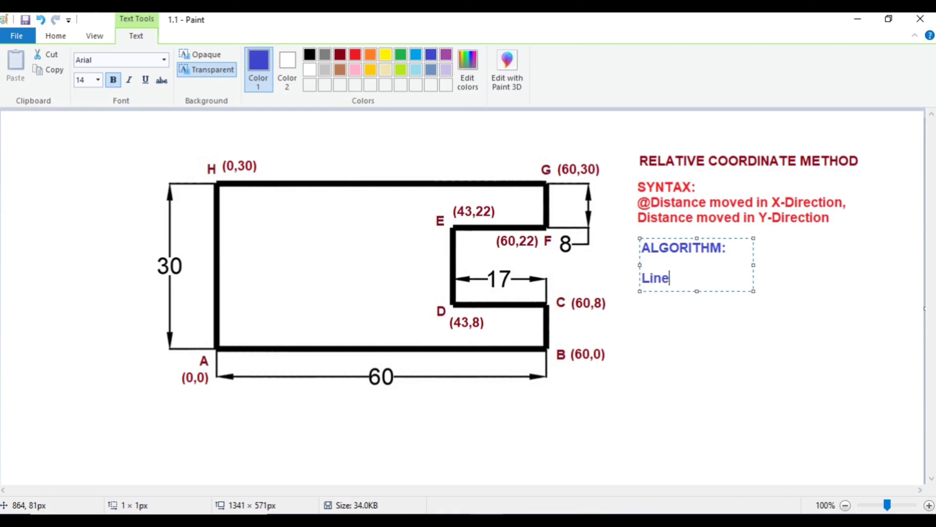
pyautogui.press('Return')
pyautogui.write('0,0')
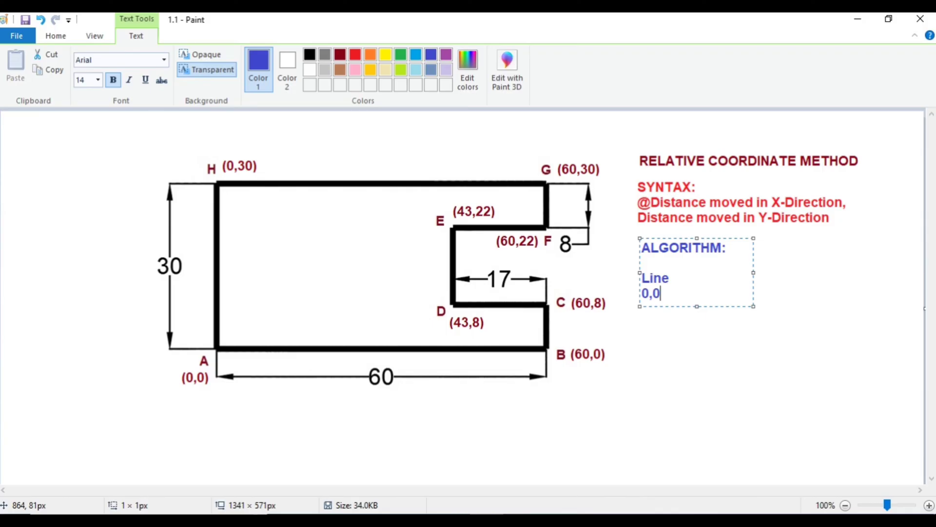
pyautogui.press('Return')
pyautogui.write('@60')
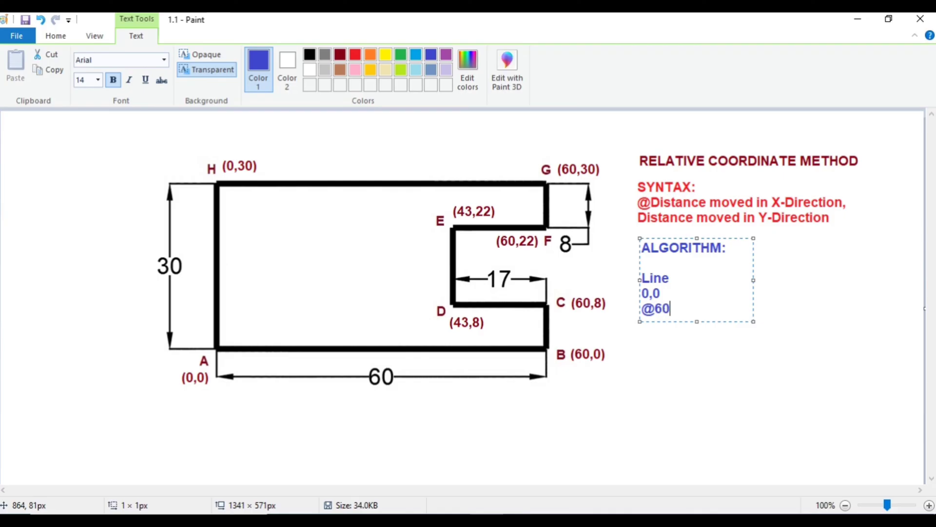
pyautogui.write(',0')
pyautogui.press('Return')
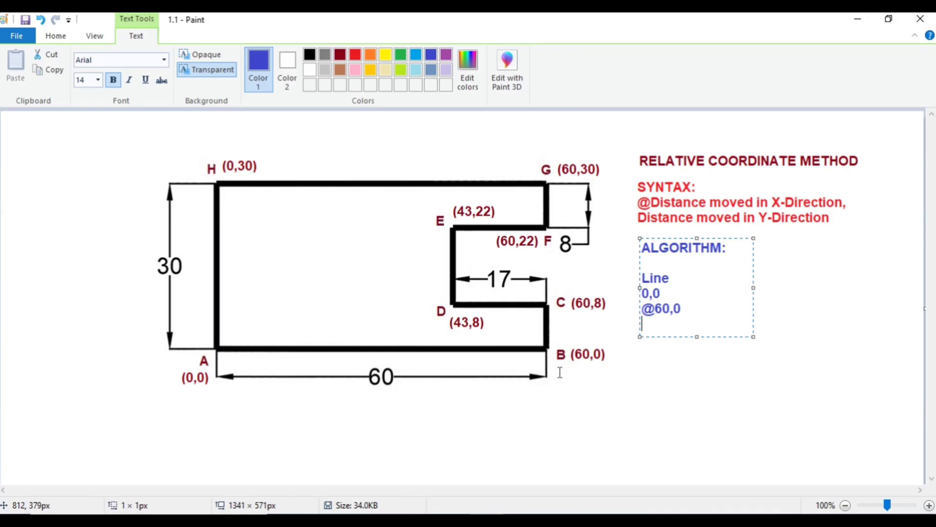
# Continue the algorithm list with the relative coordinates "@0,8", "@-17,0" and "@0,14", one per line
pyautogui.write('@0,8')
pyautogui.press('Return')
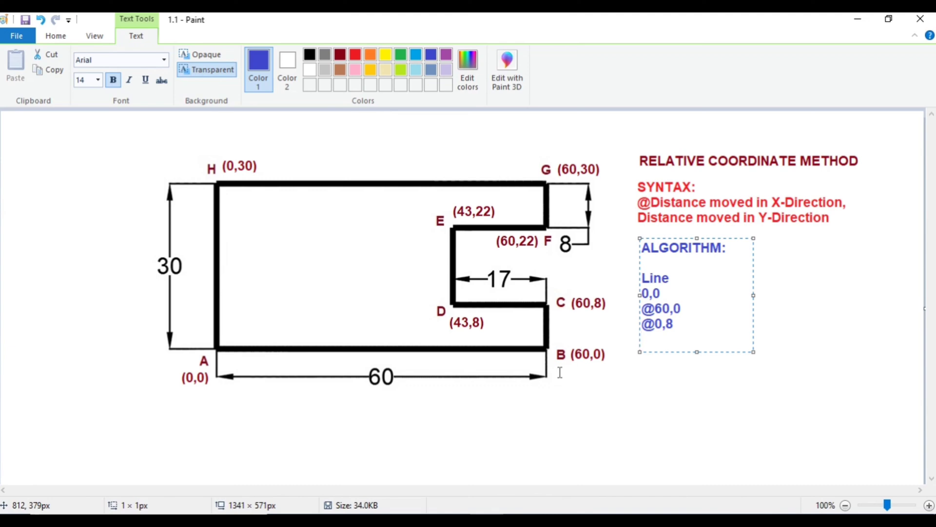
pyautogui.write('@-17,0')
pyautogui.press('Return')
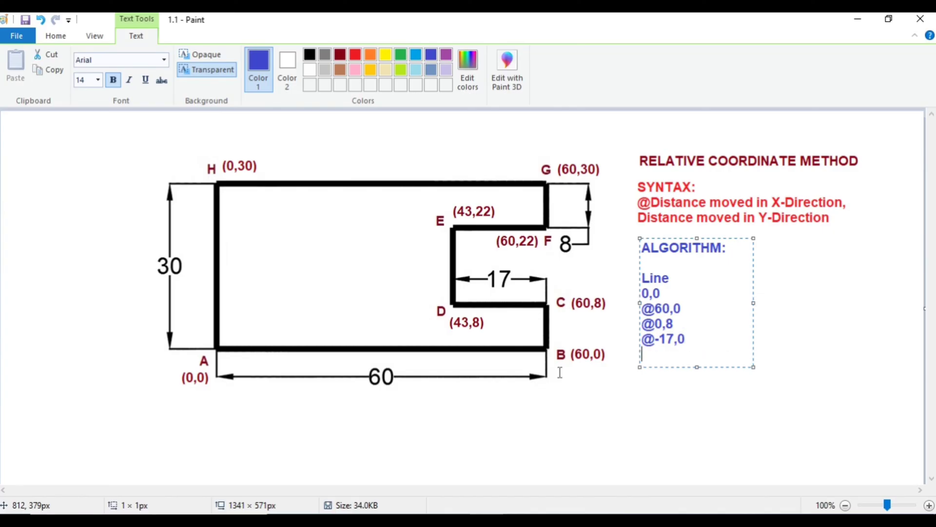
pyautogui.write('@')
pyautogui.write('0,14')
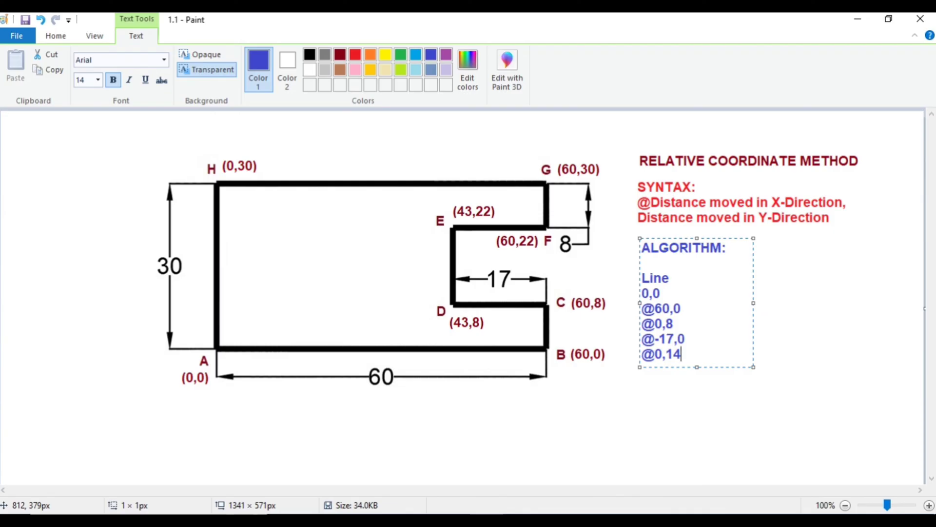
pyautogui.press('Return')
pyautogui.write('@')
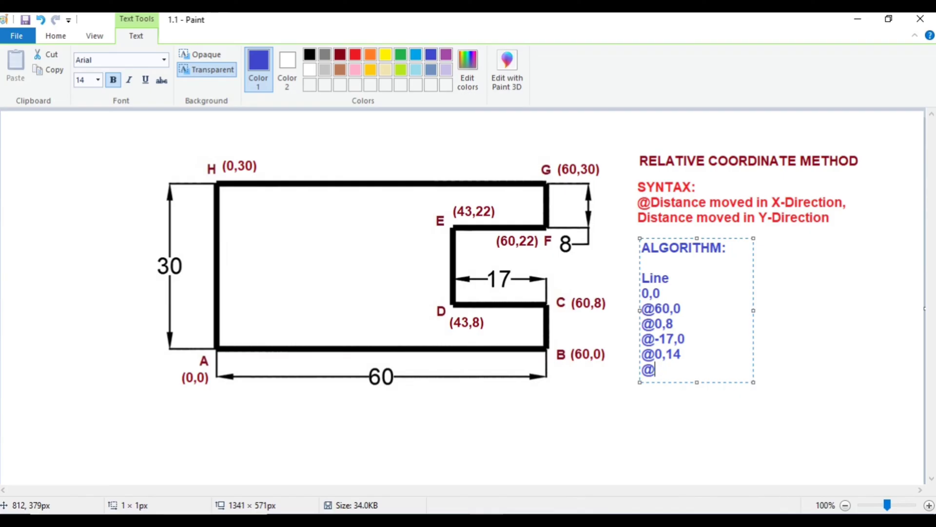
pyautogui.write('17,0')
pyautogui.press('Return')
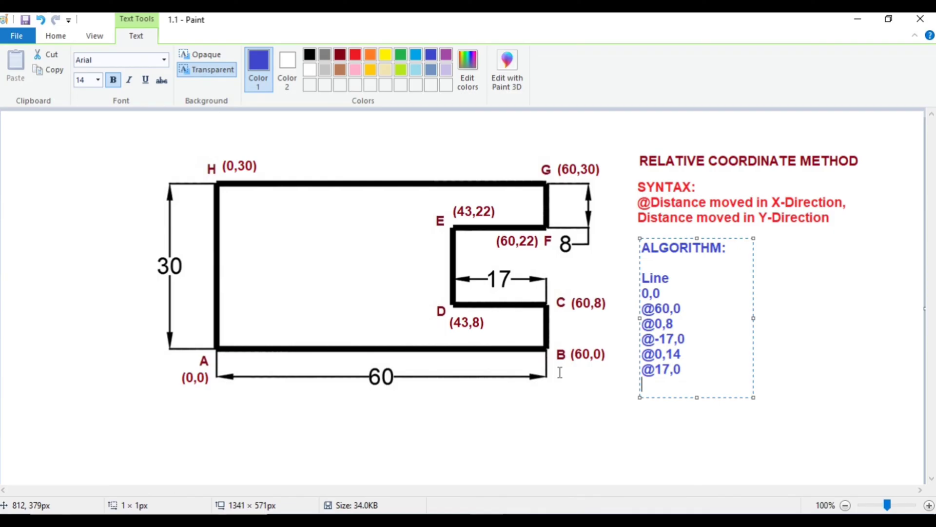
pyautogui.write('@0,8')
pyautogui.press('Return')
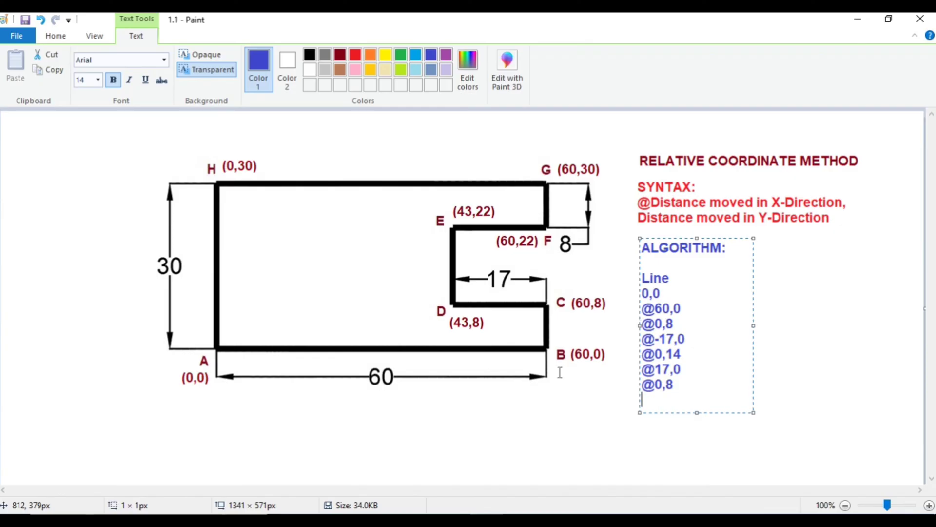
# Complete the algorithm with the lines "@-60,0" and "@0,-30", and finalize the text block
pyautogui.write('@-60,0')
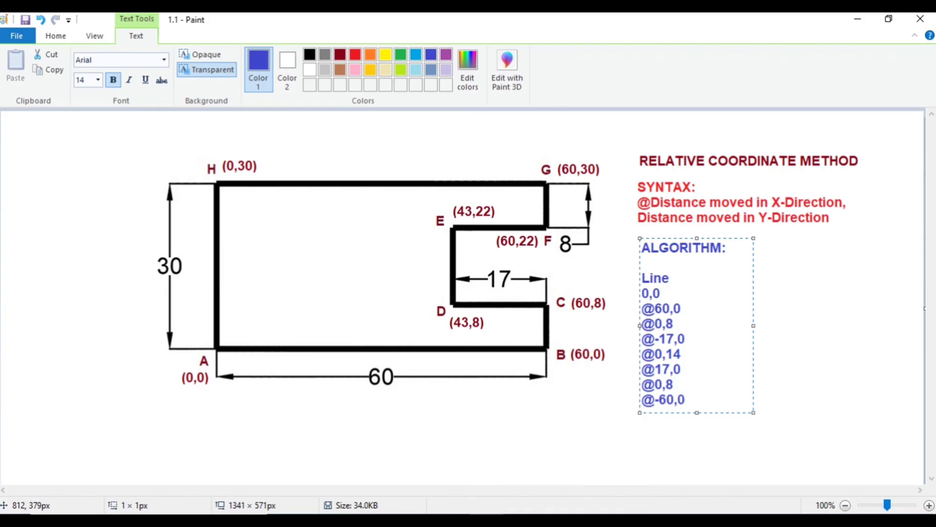
pyautogui.press('Return')
pyautogui.write('@')
pyautogui.write('0')
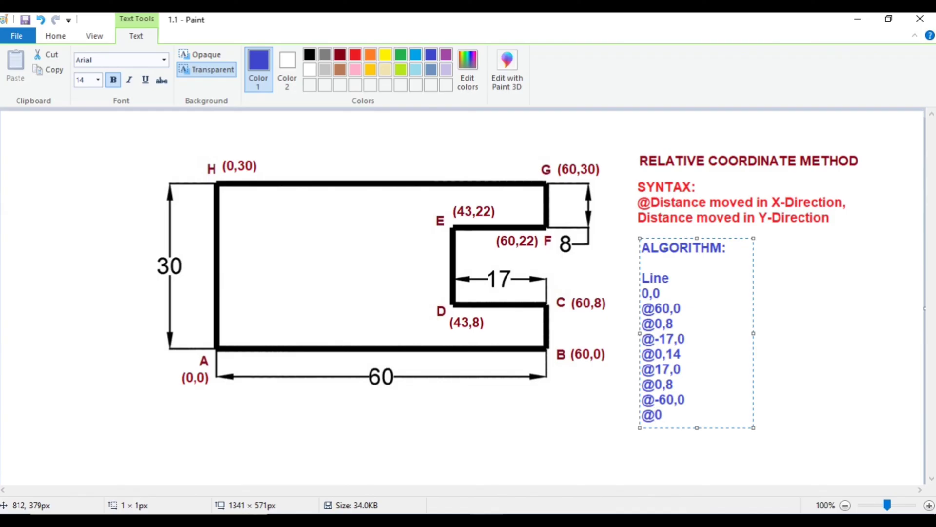
pyautogui.write(',-30')
pyautogui.click(601, 417)
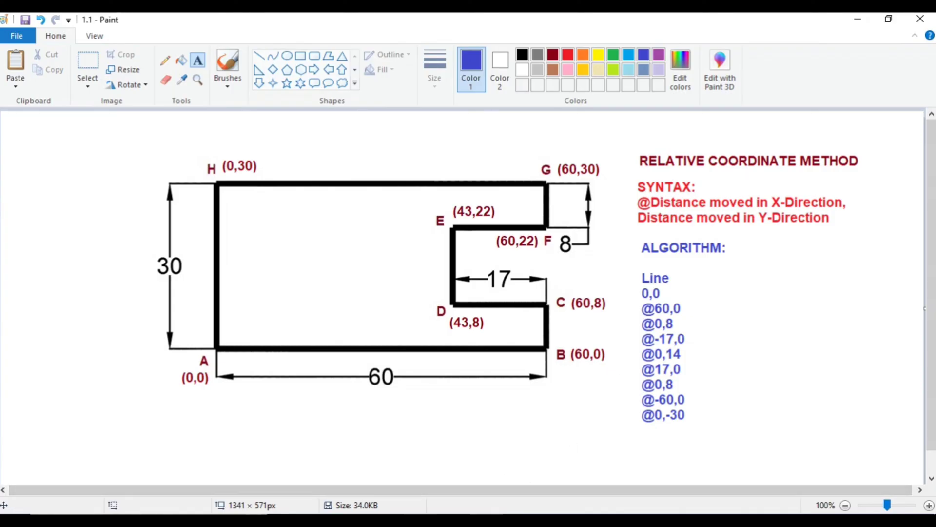
# Switch to AutoCAD and start a Line from a free point above and to the right of the origin
pyautogui.click(426, 491)
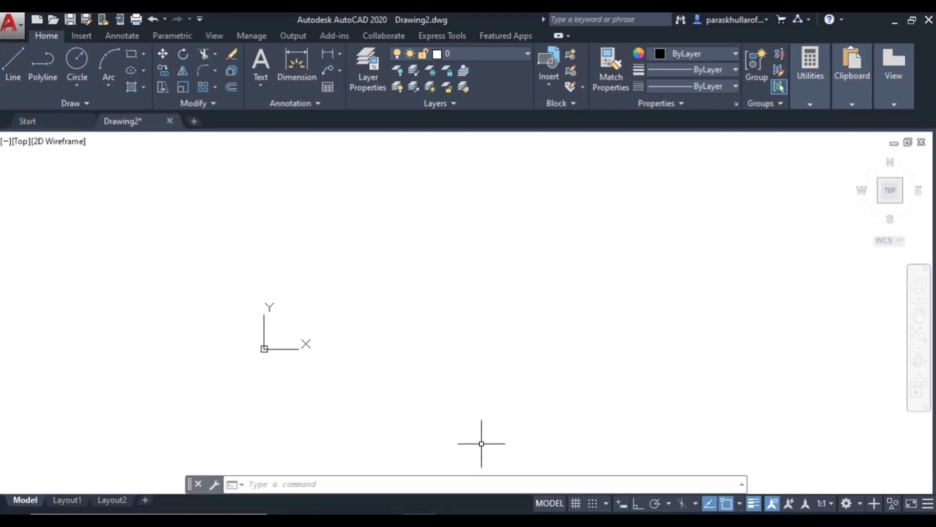
pyautogui.click(379, 485)
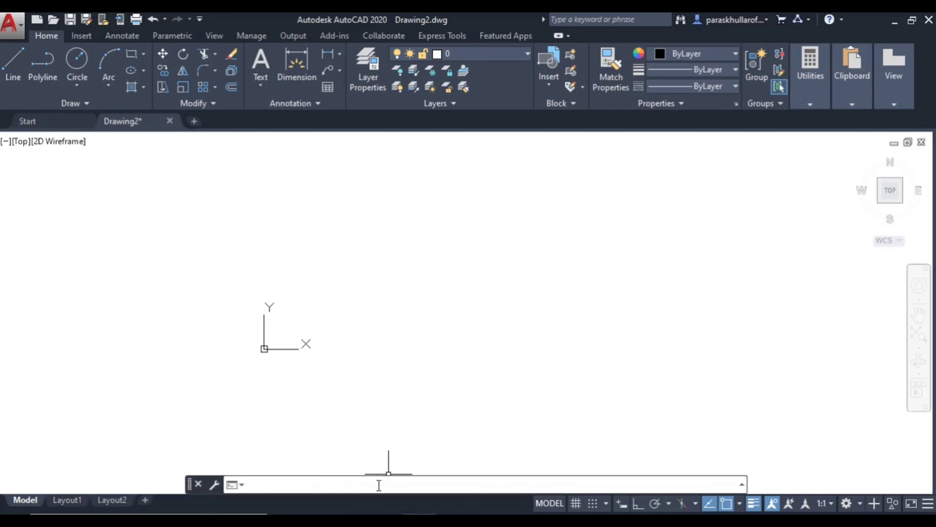
pyautogui.write('LINE')
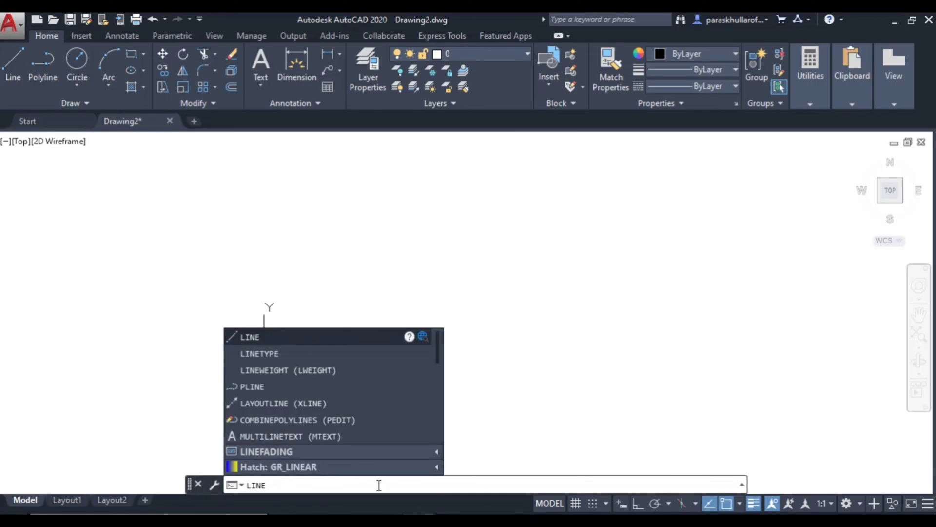
pyautogui.press('Return')
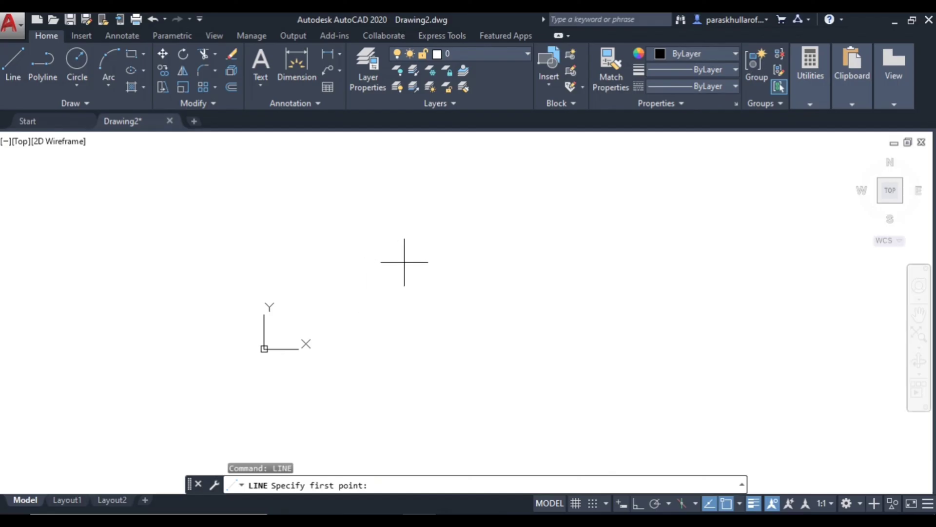
pyautogui.moveTo(404, 262); pyautogui.dragTo(310, 324, button='middle')
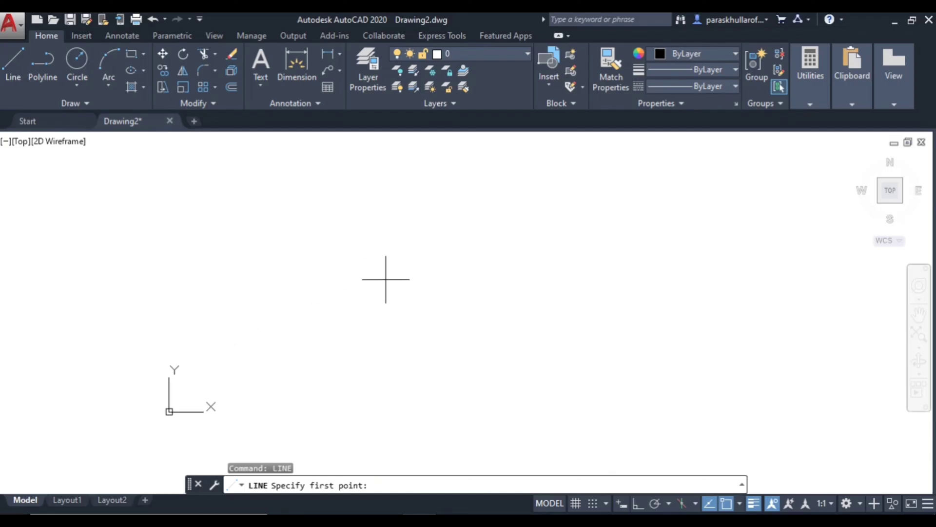
pyautogui.click(330, 301)
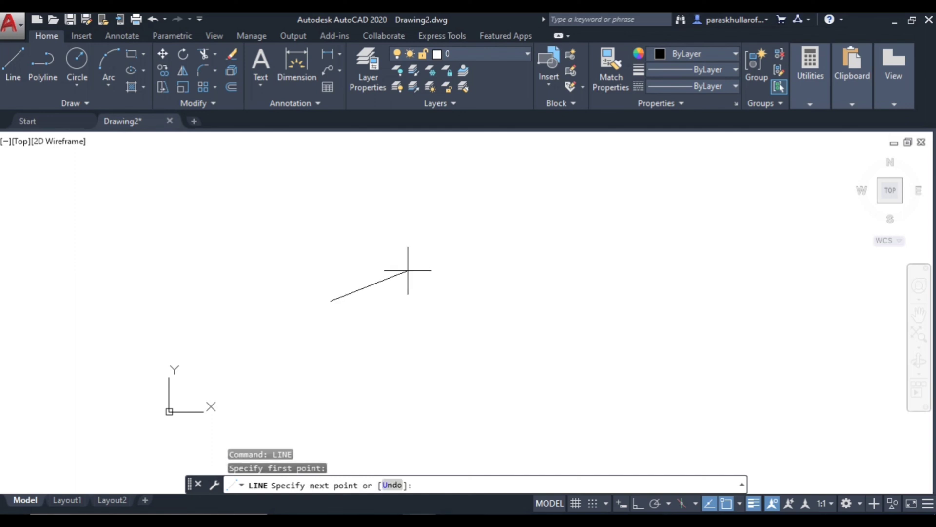
pyautogui.write('@60,0')
pyautogui.press('Return')
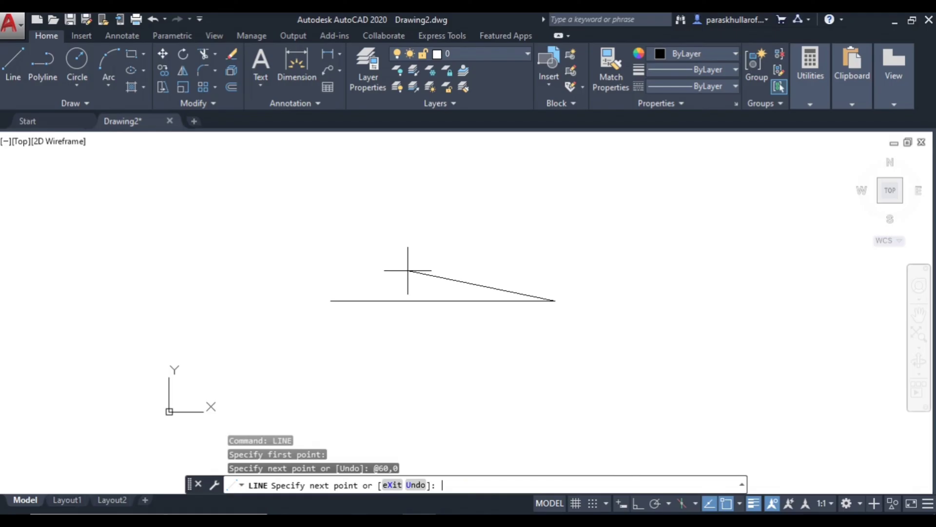
pyautogui.write('@0,8')
pyautogui.press('Return')
pyautogui.write('@')
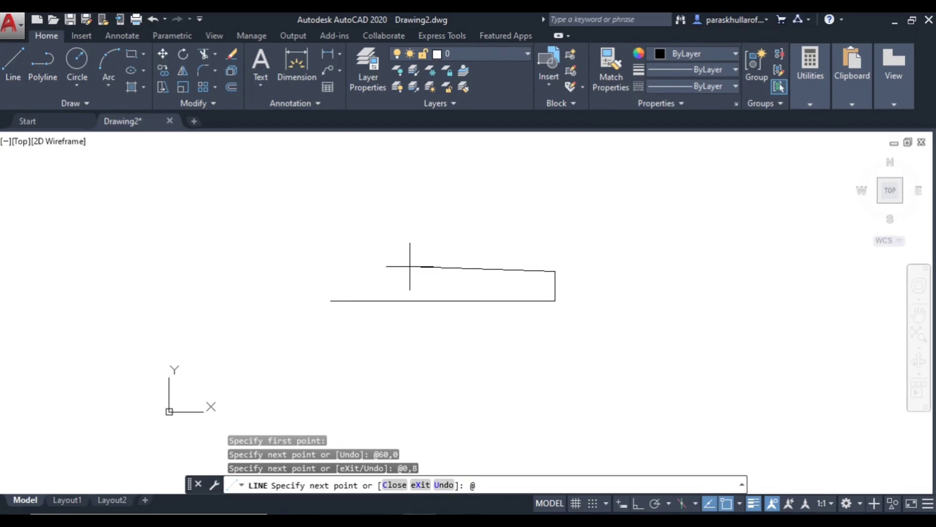
pyautogui.write('-17,0')
pyautogui.press('Return')
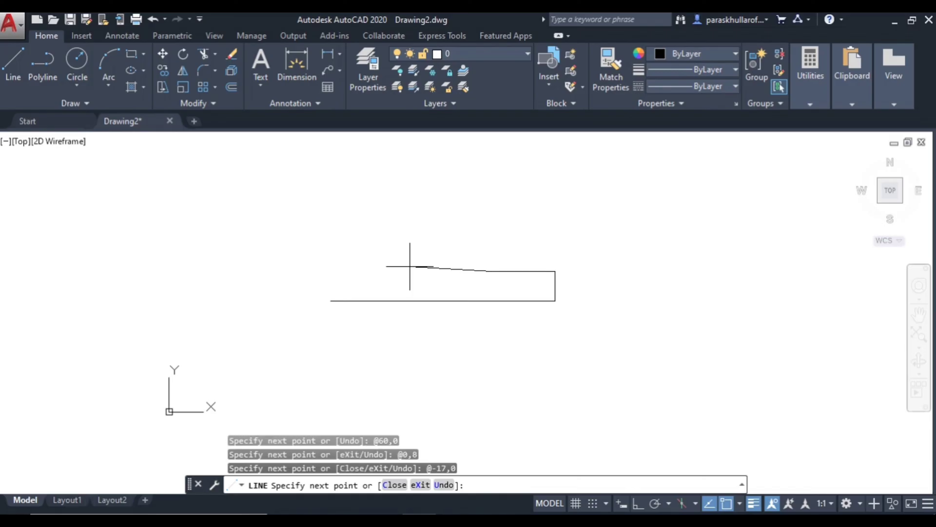
pyautogui.write('@0,14')
pyautogui.press('Return')
pyautogui.write('@')
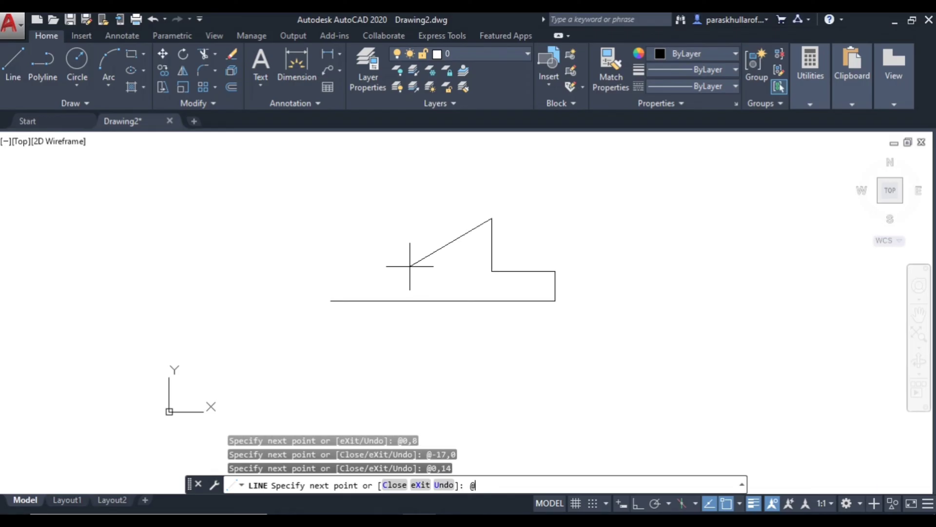
pyautogui.write('17,0')
pyautogui.press('Return')
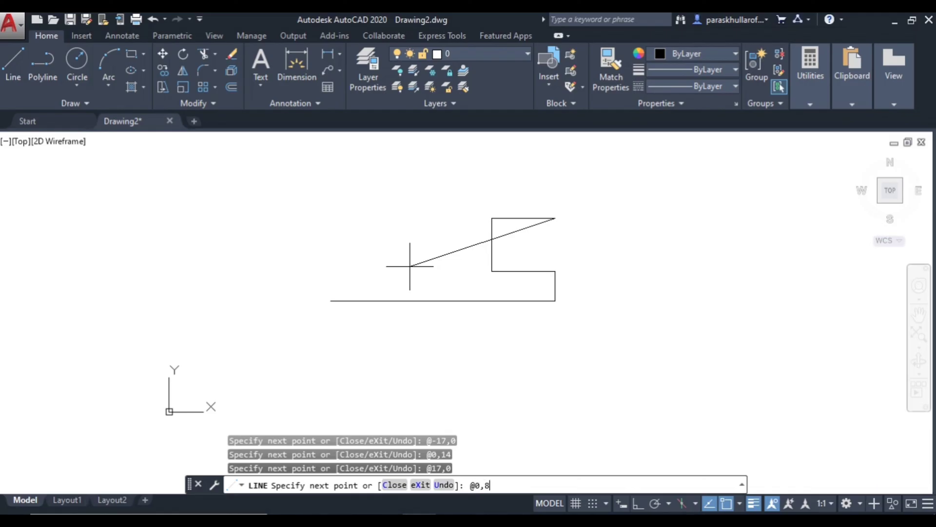
pyautogui.press('Return')
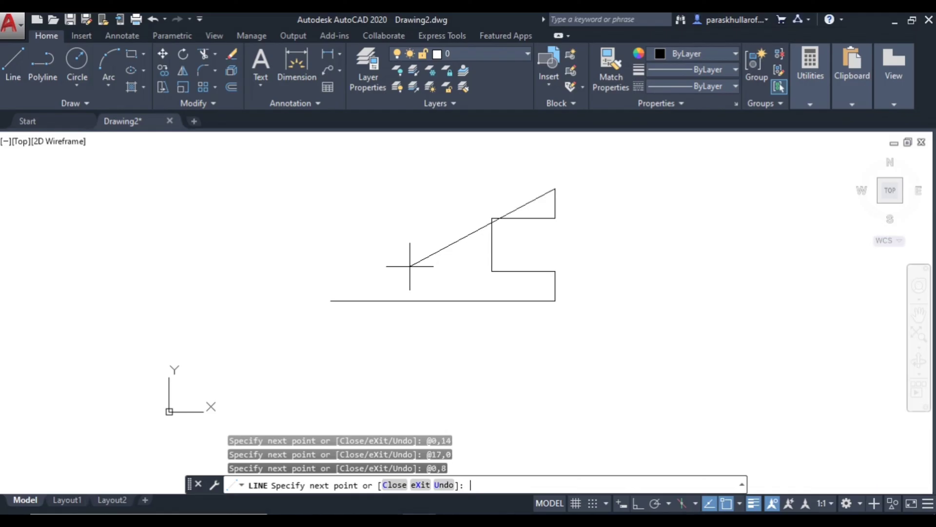
# Close the outline with the top edge @-60,0 and the left edge @0,-30, and end the Line command
pyautogui.write('@-60,0')
pyautogui.press('Return')
pyautogui.write('@')
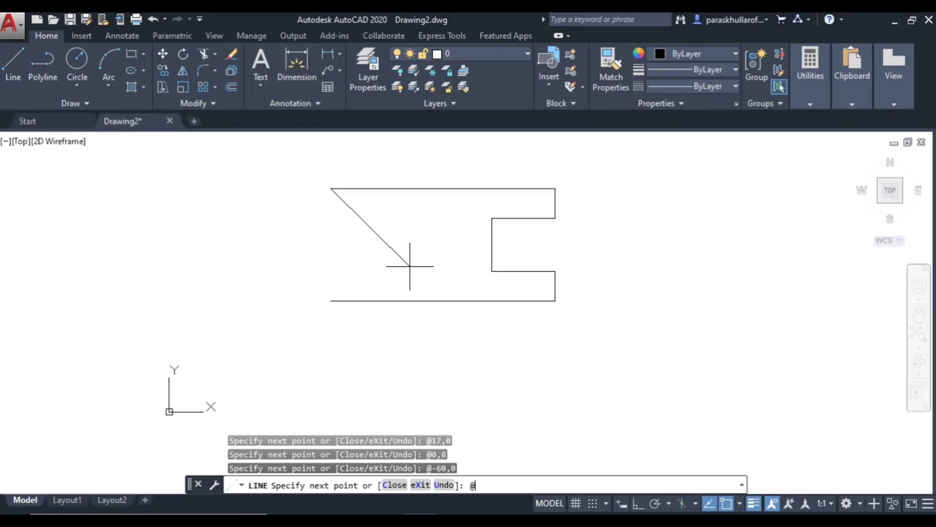
pyautogui.write('0,-30')
pyautogui.press('Return')
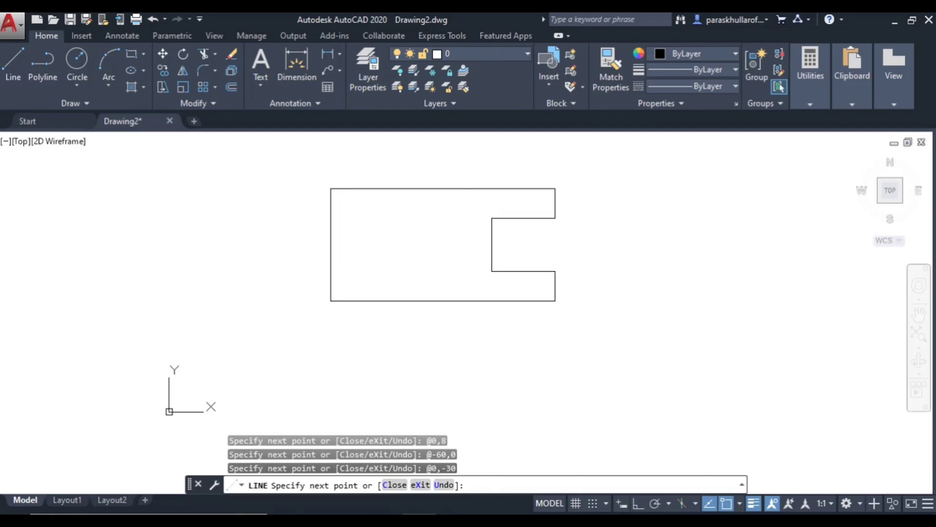
pyautogui.press('Return')
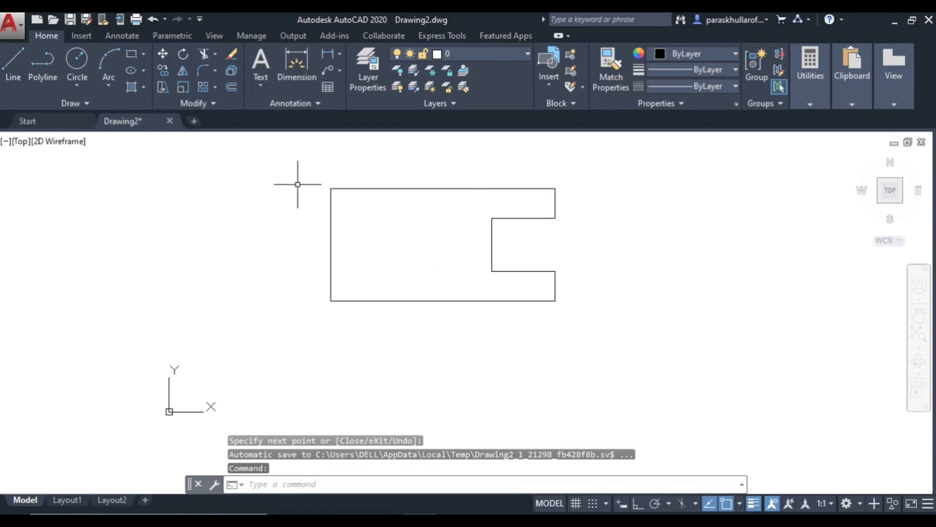
# Set the lineweight of all the notched profile's lines to 0.60 mm and clear the selection
pyautogui.click(311, 177)
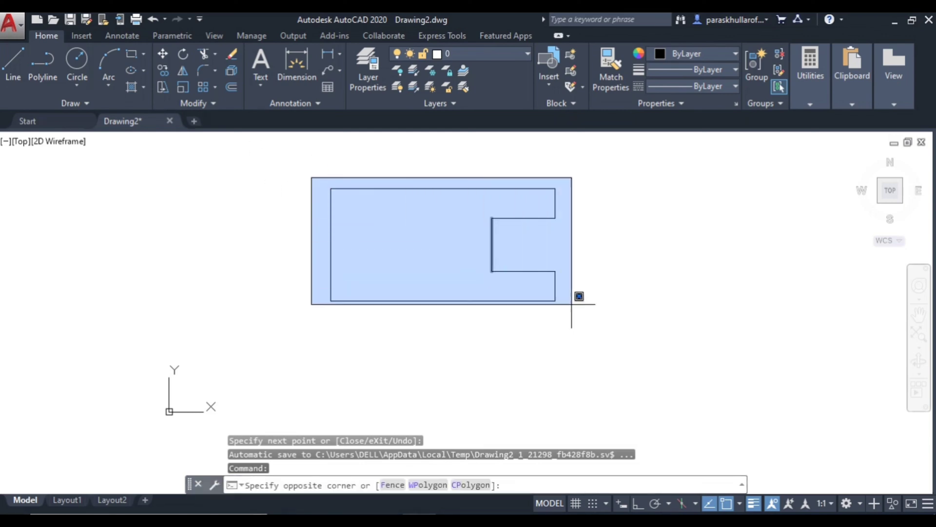
pyautogui.click(598, 326)
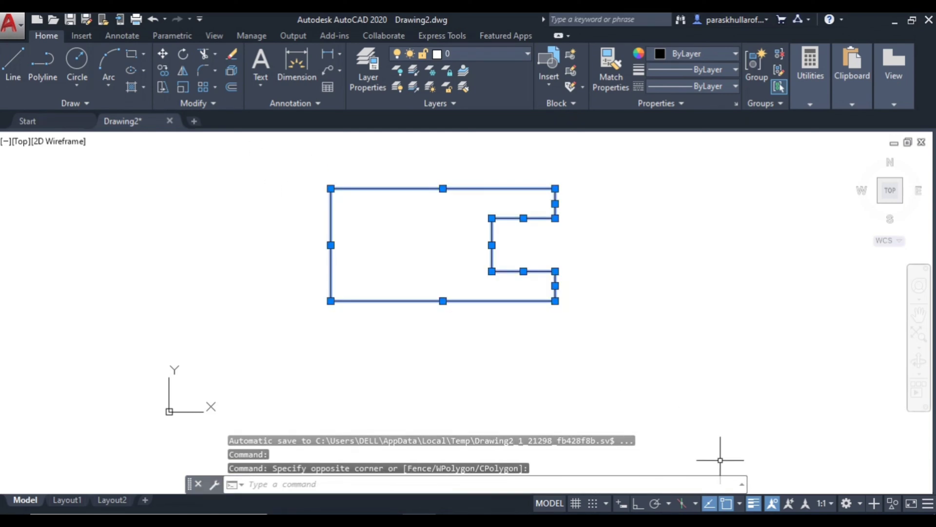
pyautogui.click(684, 71)
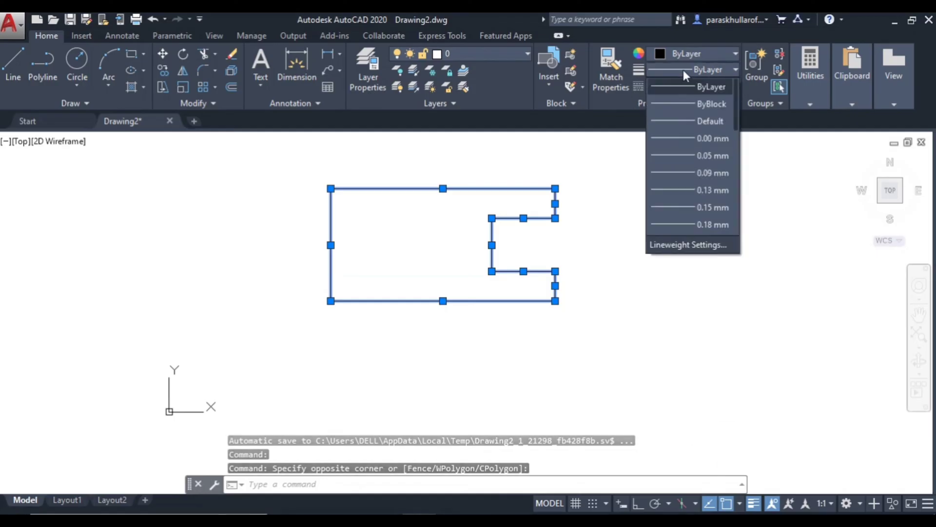
pyautogui.scroll(-3, 686, 171)
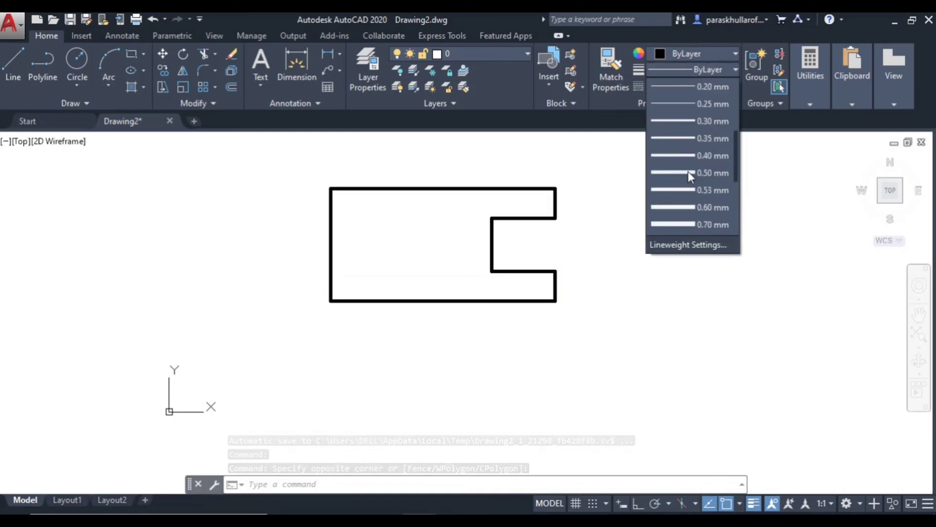
pyautogui.click(693, 207)
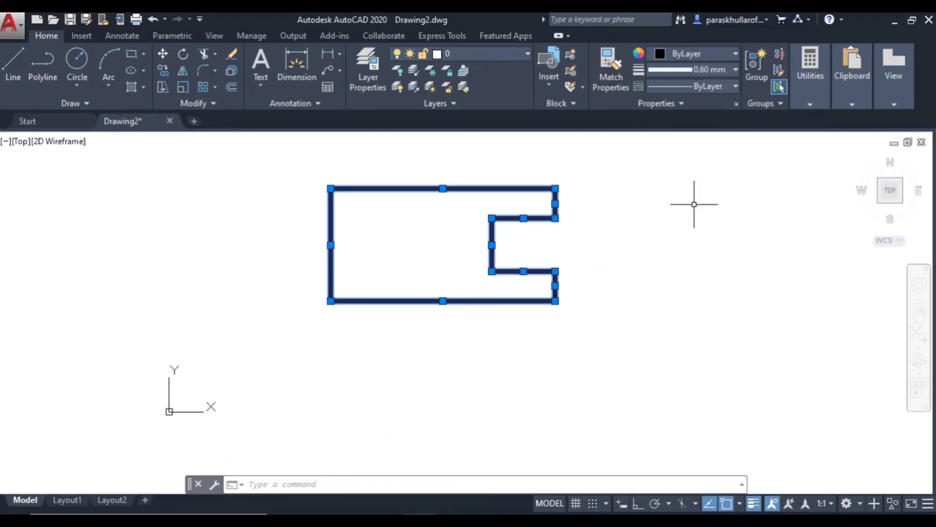
pyautogui.press('Escape')
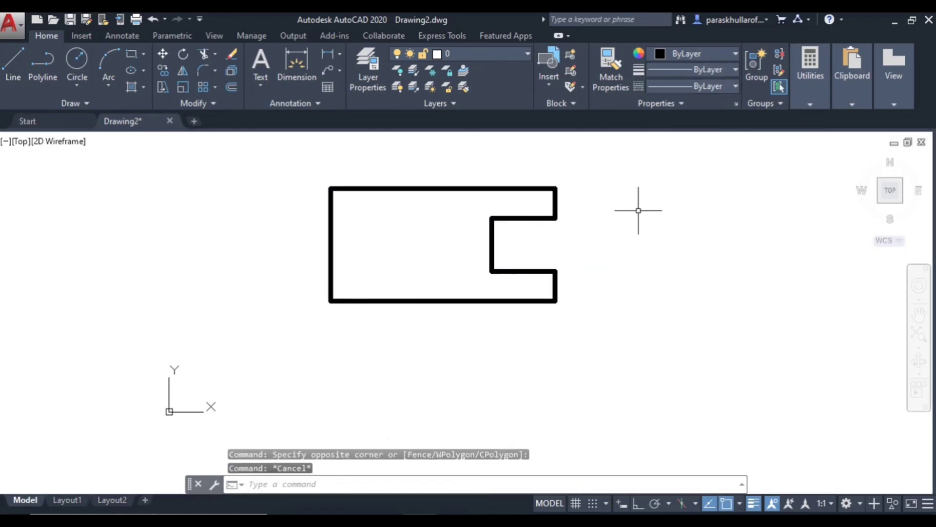
# Add linear dimensions for the profile's overall height beside its left edge and its overall width below the bottom edge
pyautogui.click(330, 52)
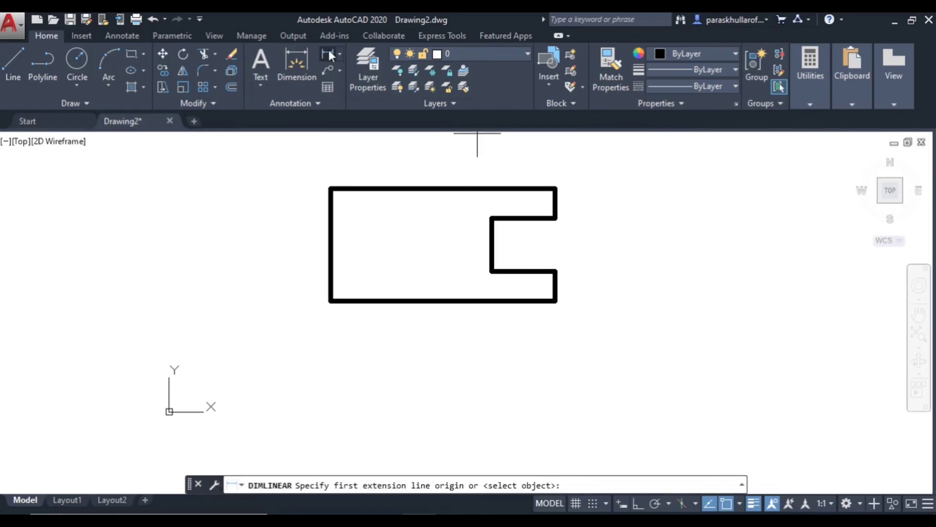
pyautogui.click(330, 188)
pyautogui.click(331, 301)
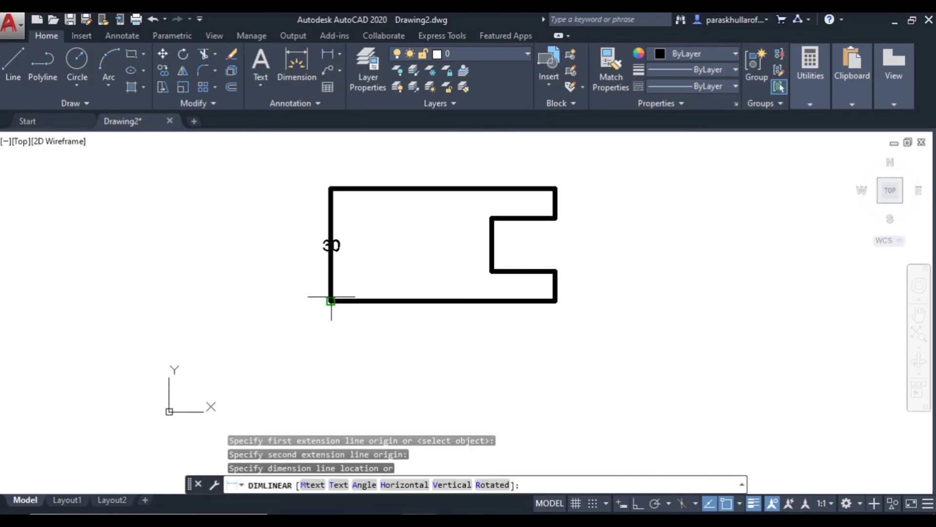
pyautogui.click(310, 244)
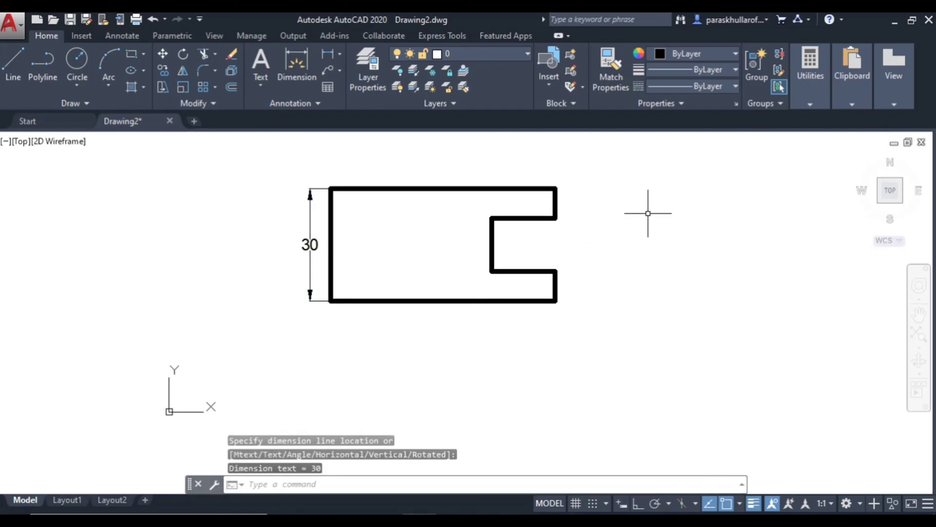
pyautogui.click(326, 55)
pyautogui.click(331, 300)
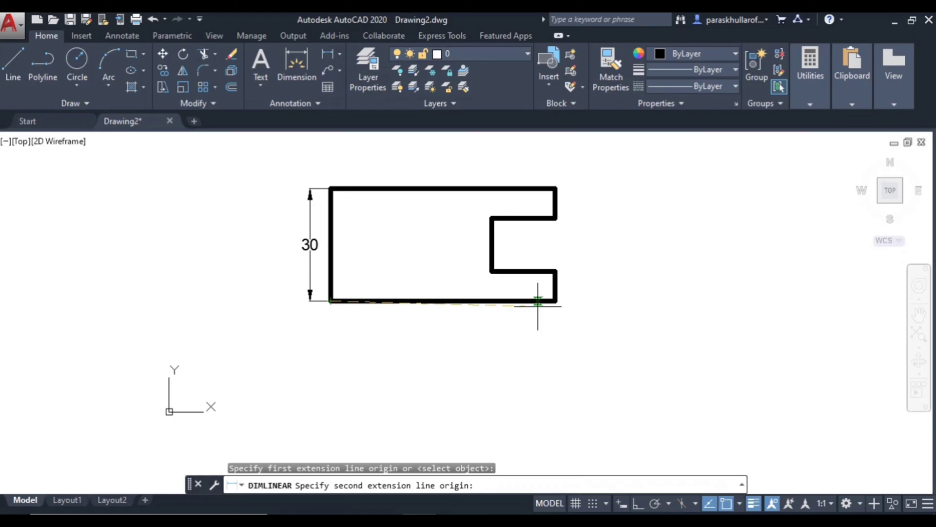
pyautogui.click(555, 300)
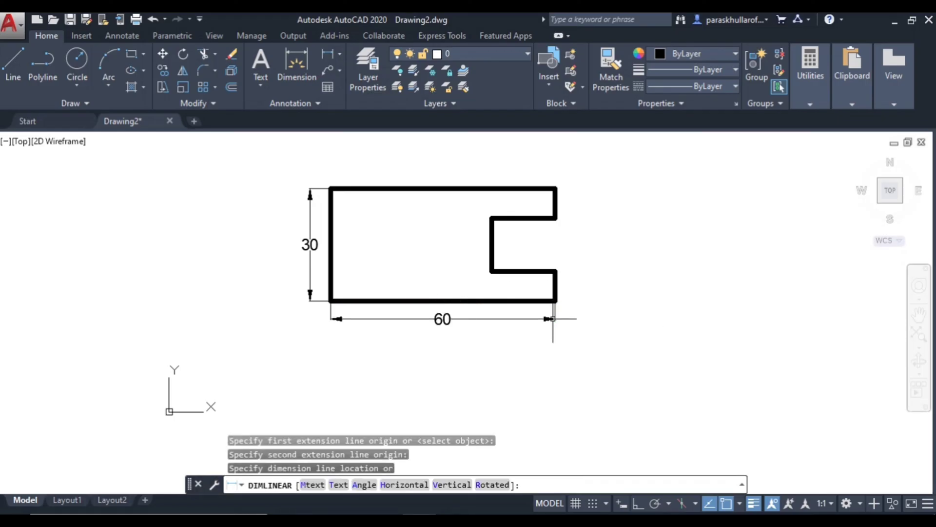
pyautogui.click(553, 318)
# Add a vertical linear dimension for the profile's lower right edge, placed just outside the outline
pyautogui.rightClick(619, 258)
pyautogui.click(634, 266)
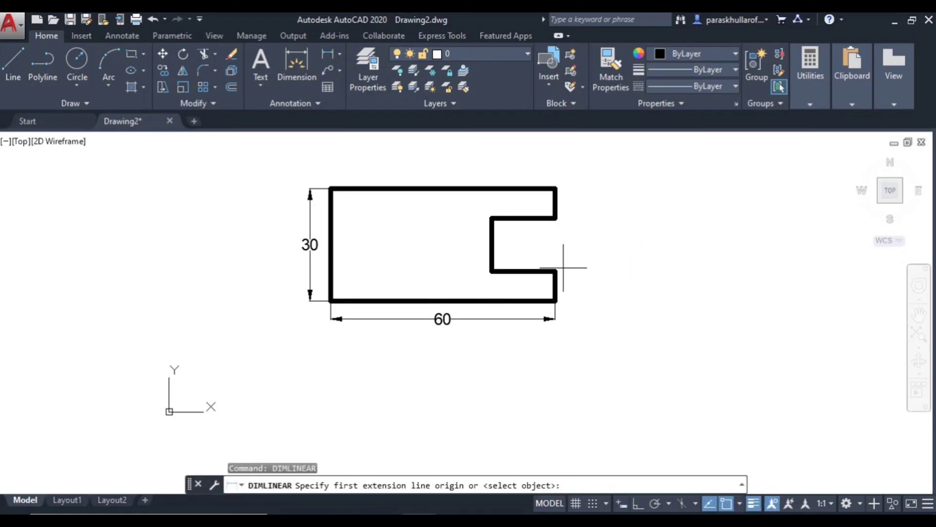
pyautogui.click(555, 271)
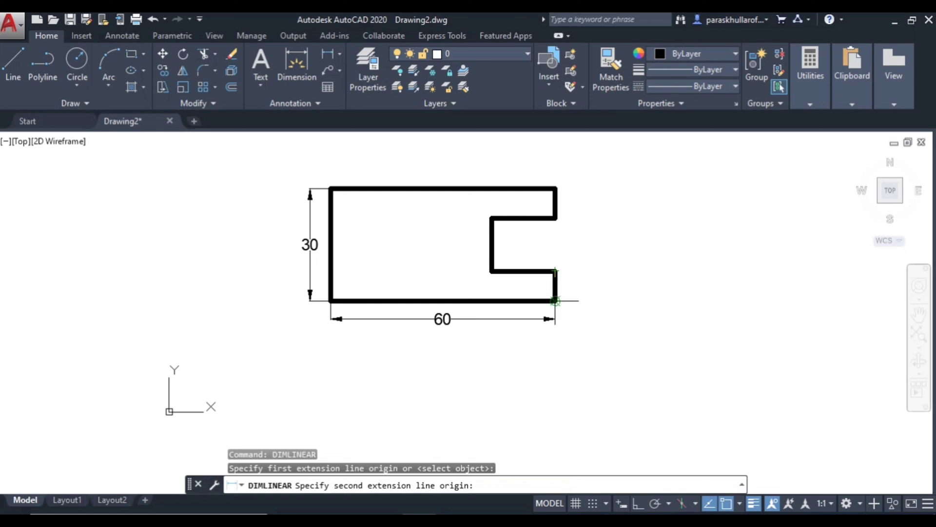
pyautogui.click(556, 300)
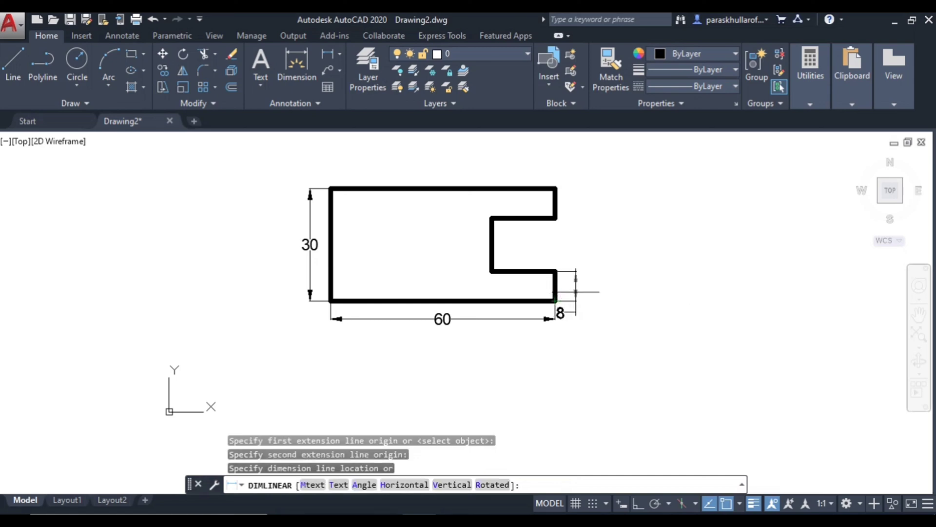
pyautogui.click(579, 292)
# Add a horizontal linear dimension for the notch's lower edge, placed inside the notch just above that edge
pyautogui.rightClick(647, 258)
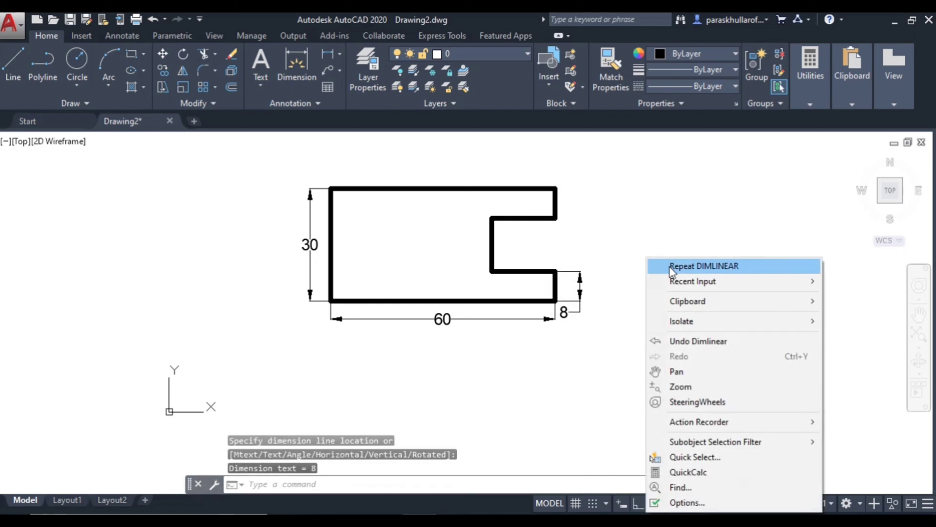
pyautogui.click(672, 271)
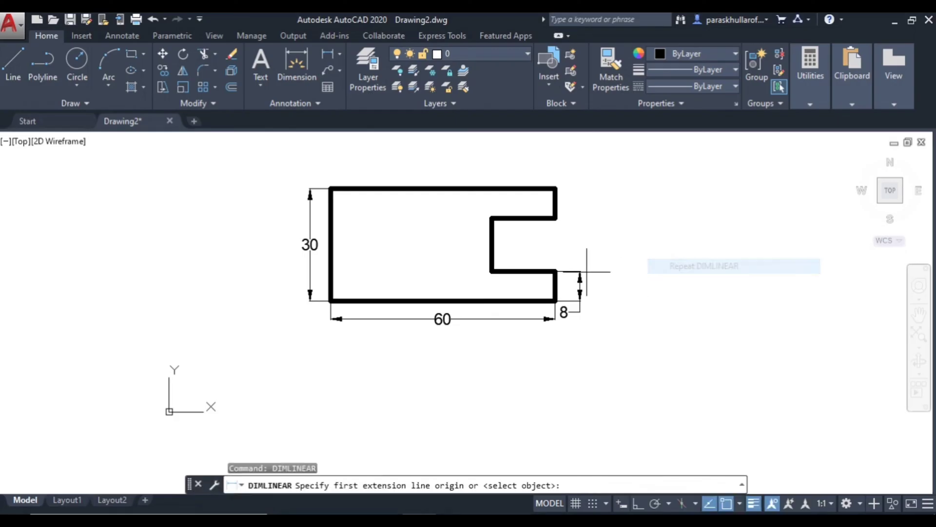
pyautogui.click(492, 271)
pyautogui.click(555, 272)
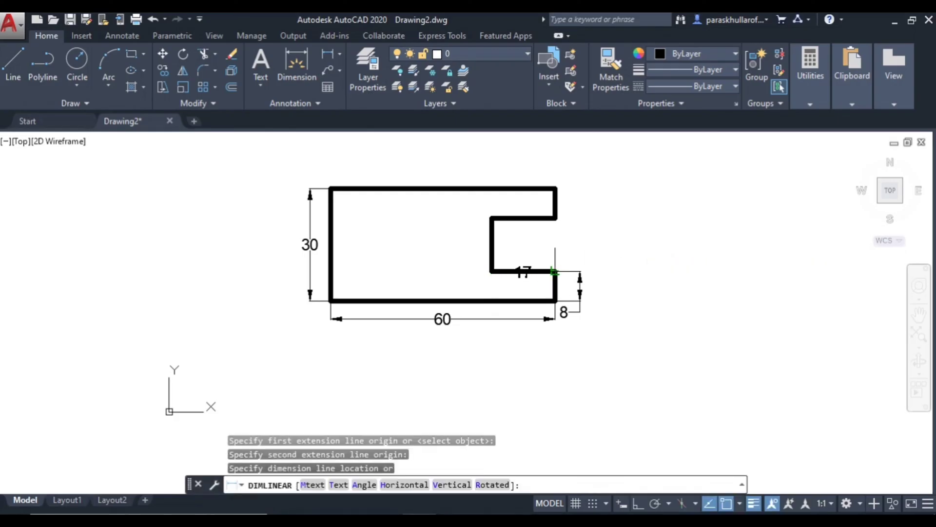
pyautogui.click(555, 256)
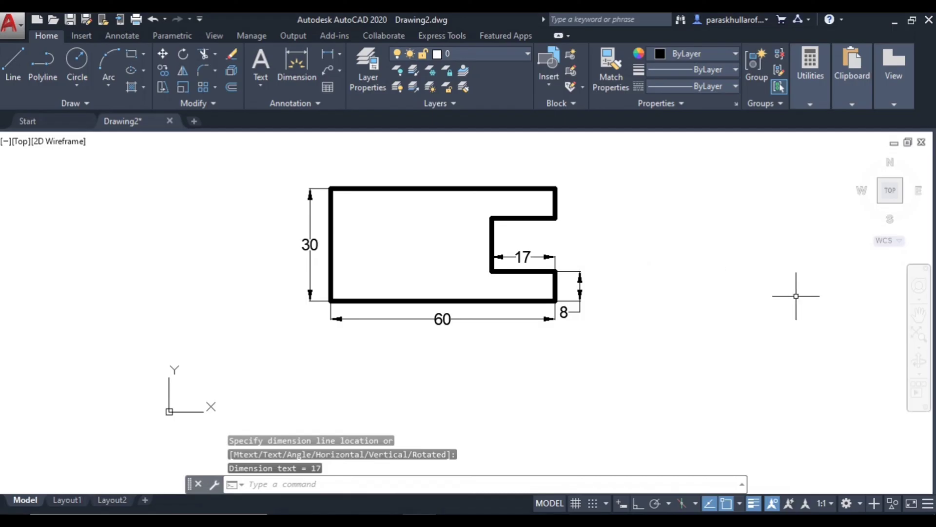